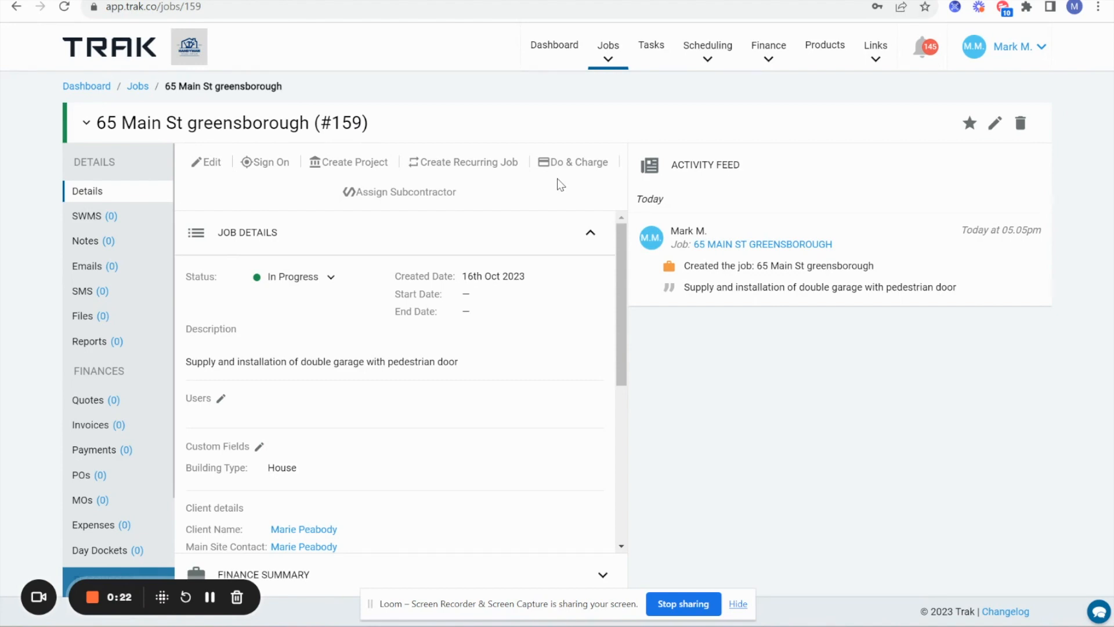
- Open Task Templates from the account menu and show the Installation of shed template's actions
left_click_drag(98, 122, 431, 141)
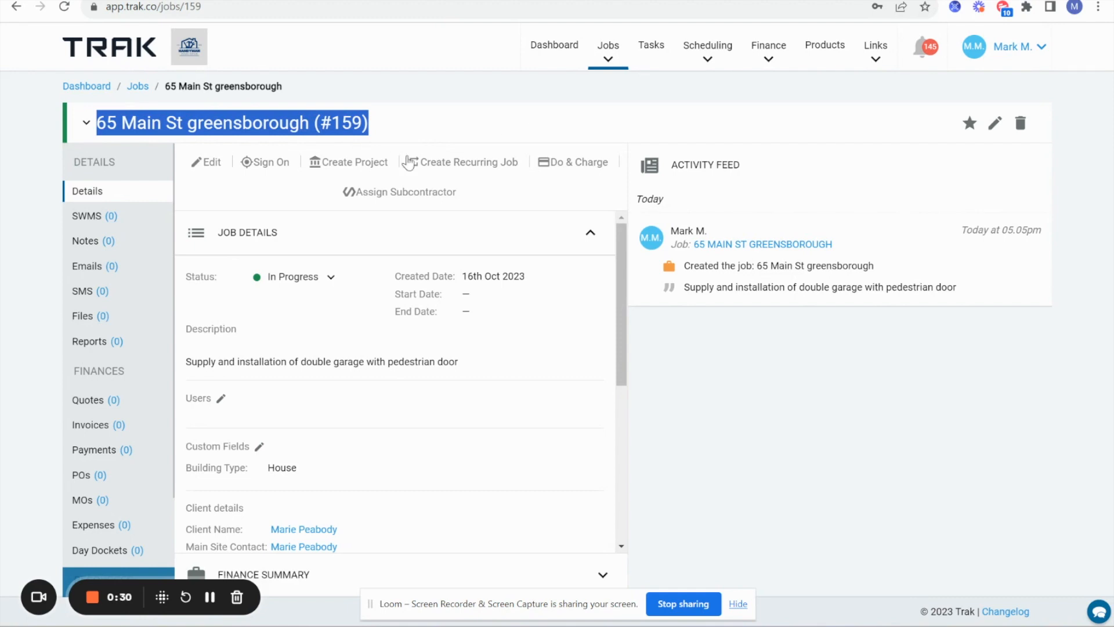
left_click(1026, 53)
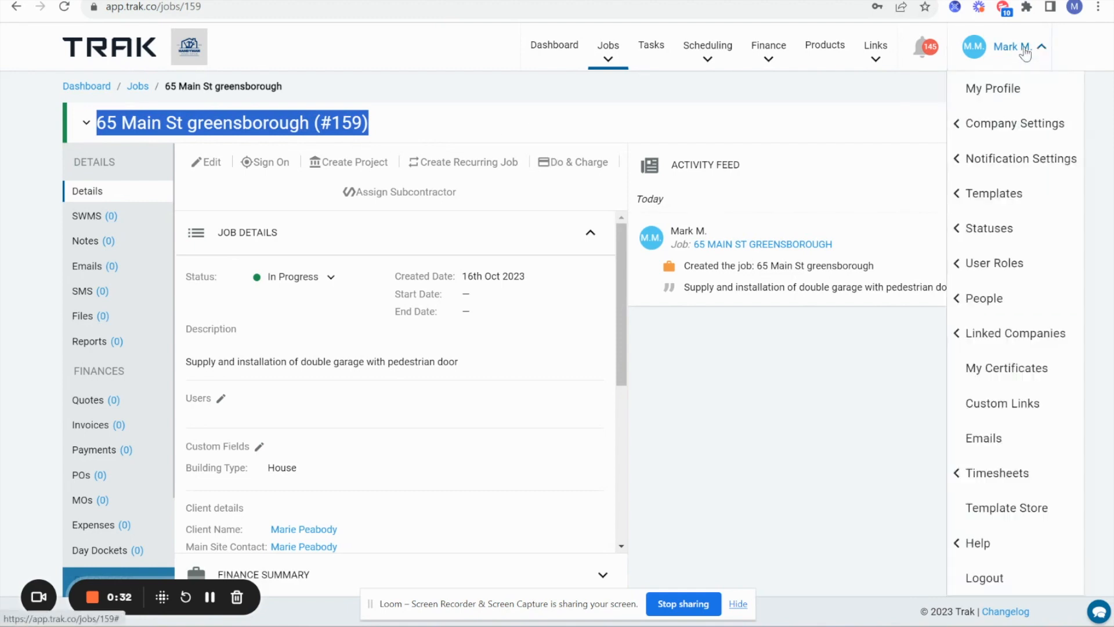
left_click(1016, 201)
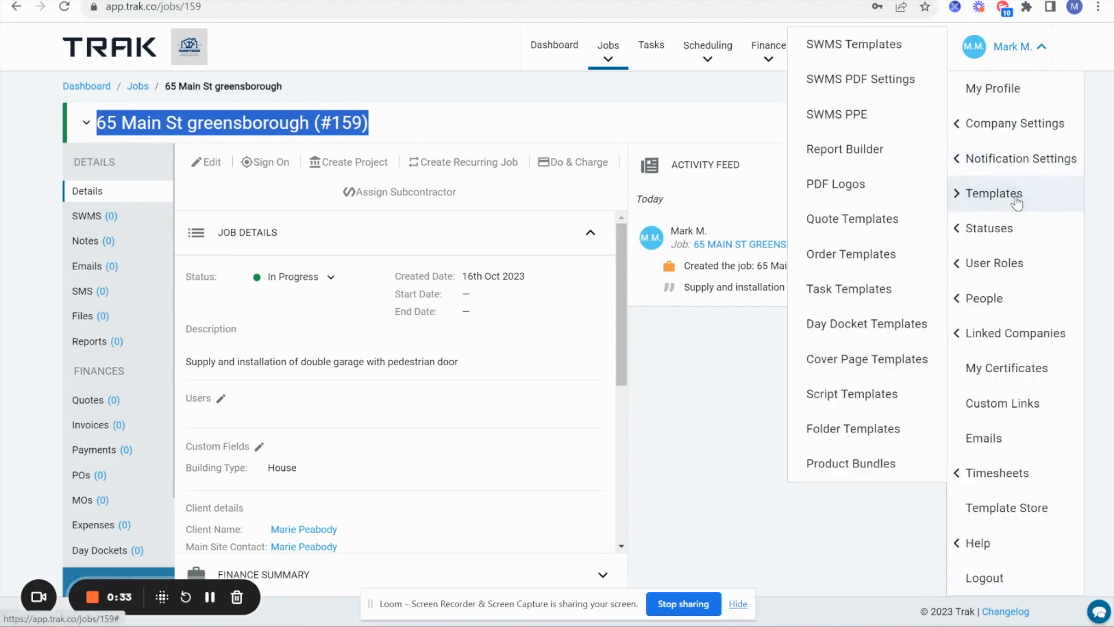
left_click(834, 292)
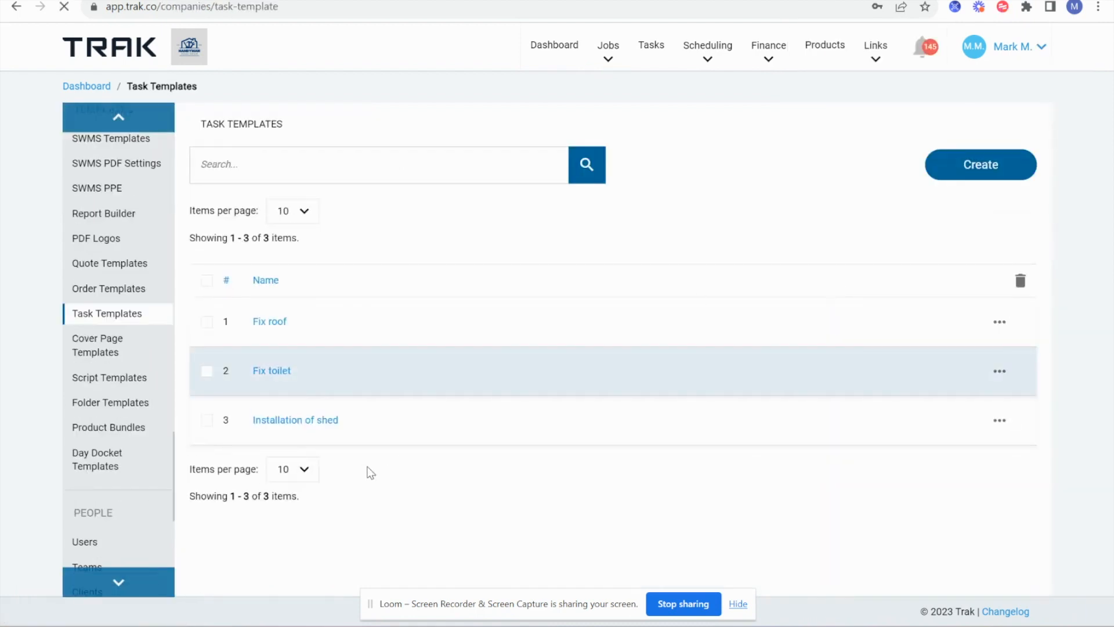
left_click(1003, 423)
- Edit the Installation of shed template and review its task day offsets, roles and predecessors
left_click(928, 454)
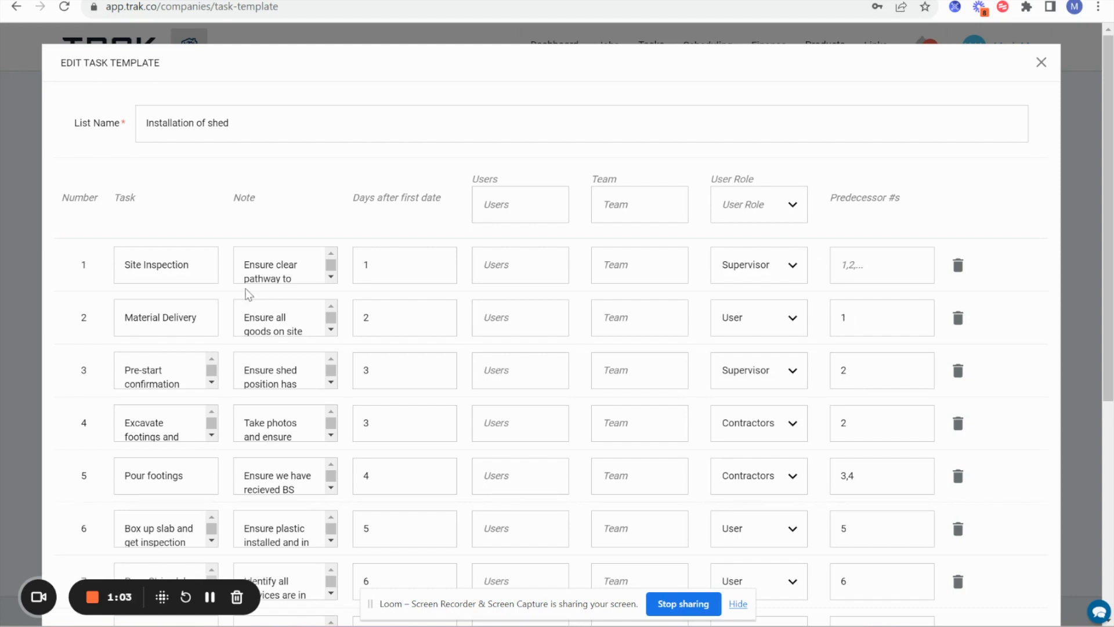
scroll(137, 224, "down", 1)
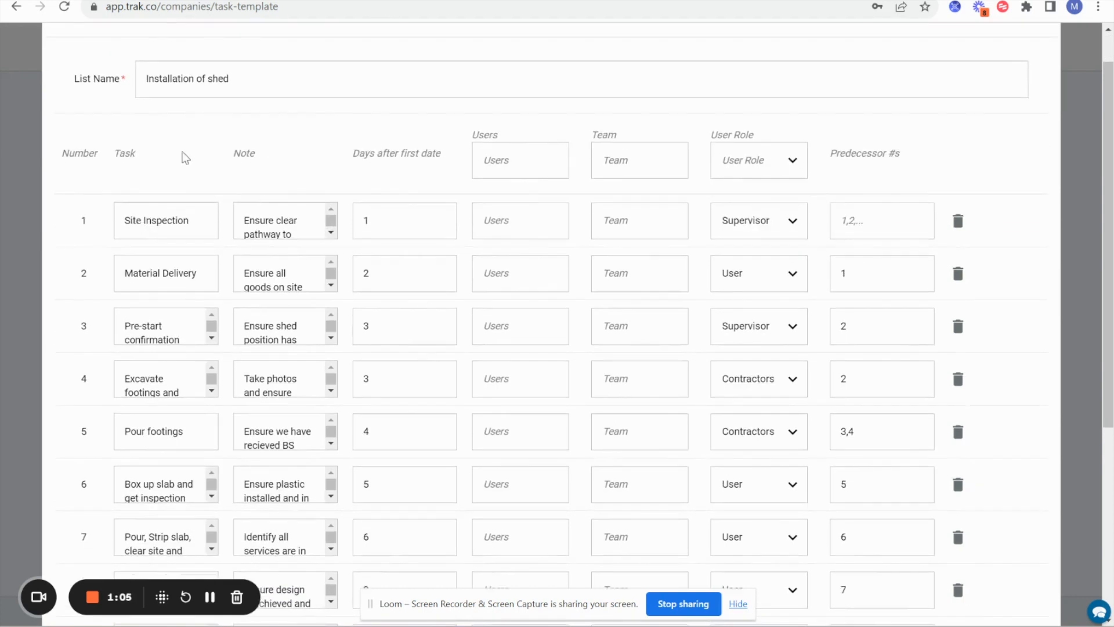
left_click_drag(351, 154, 437, 154)
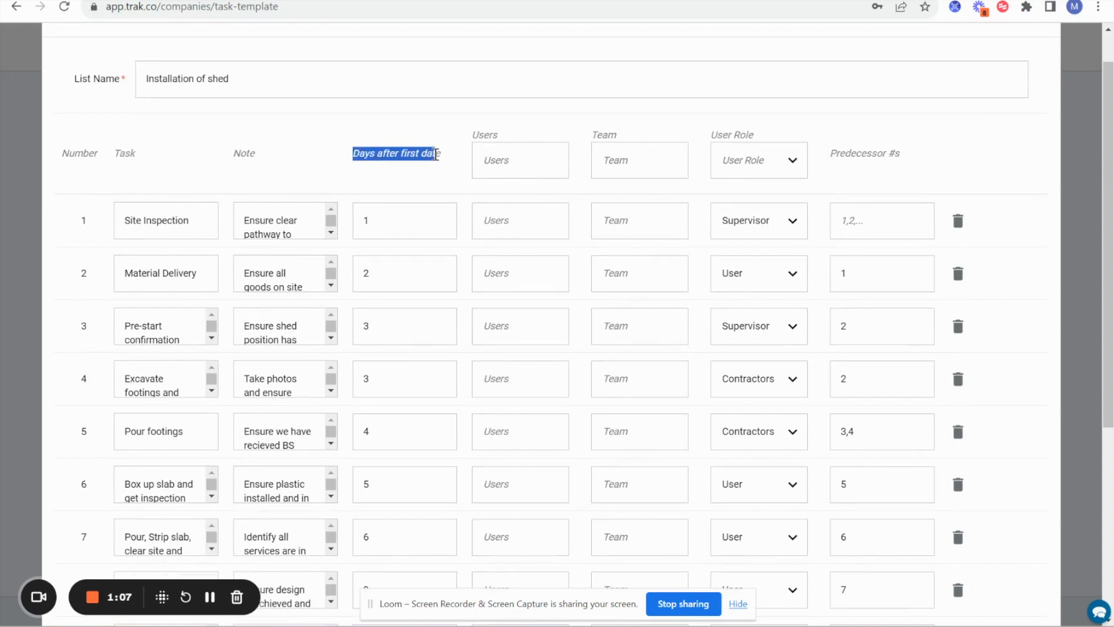
left_click(391, 139)
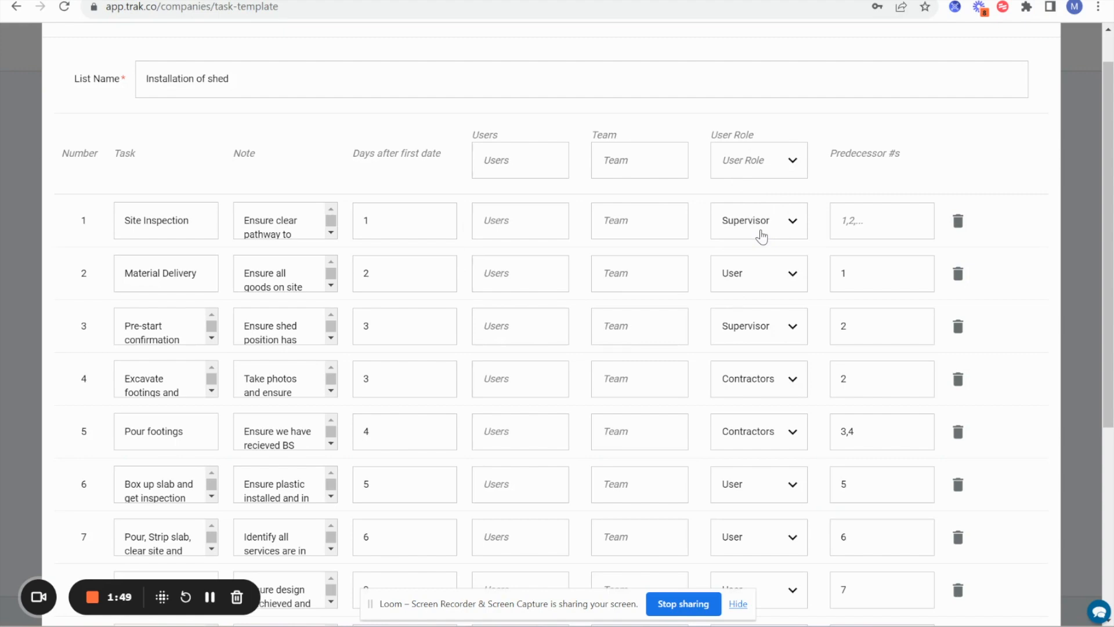
scroll(745, 416, "down", 2)
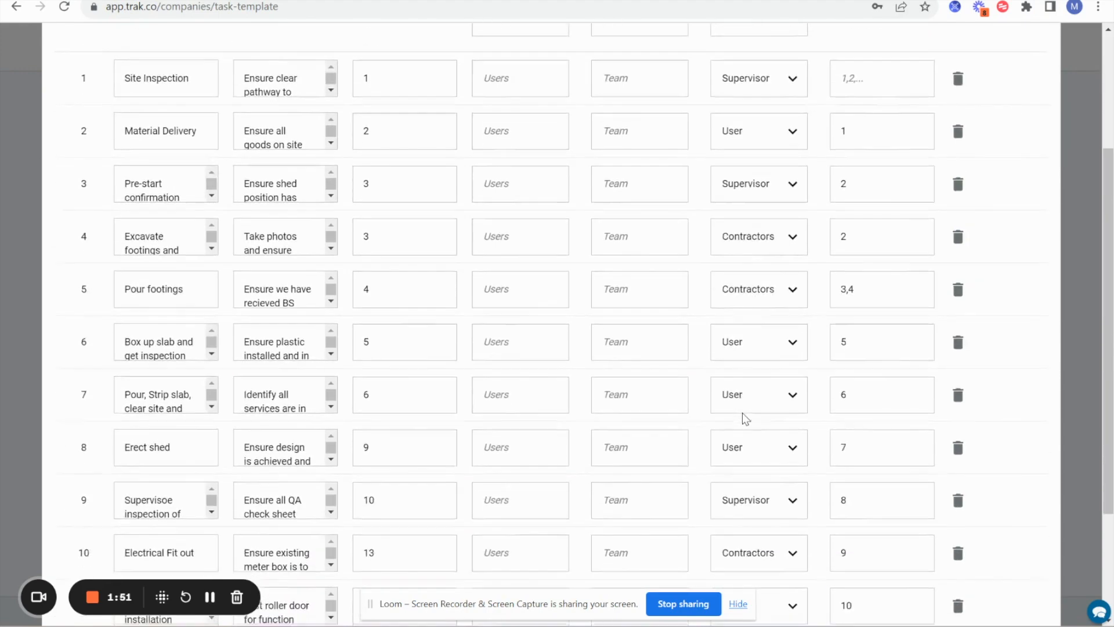
scroll(743, 414, "down", 1)
scroll(743, 413, "up", 3)
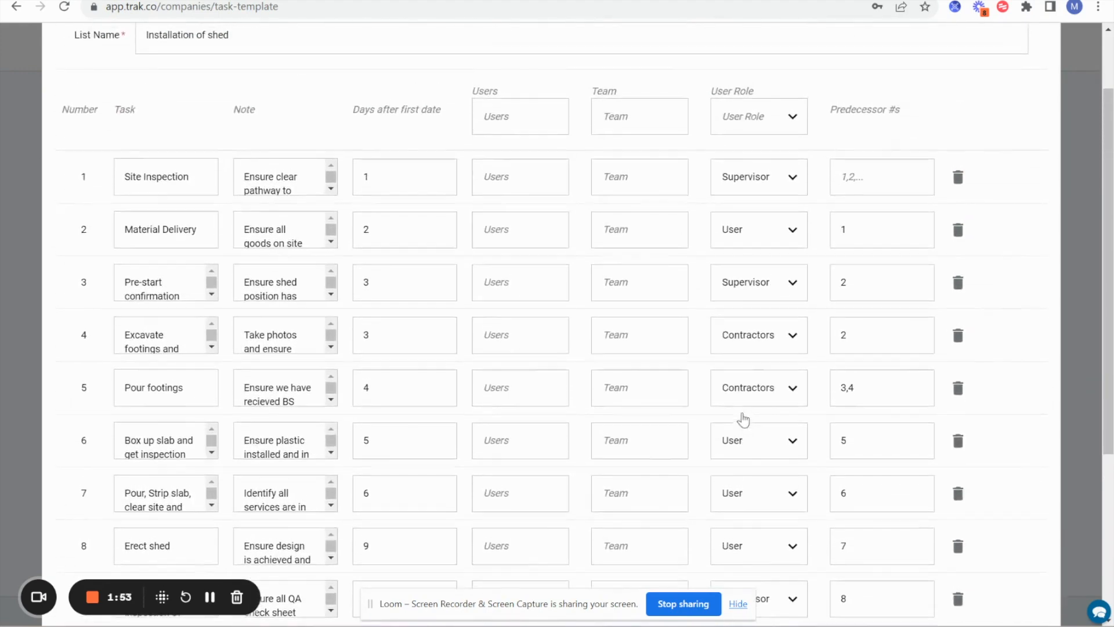
scroll(743, 419, "up", 1)
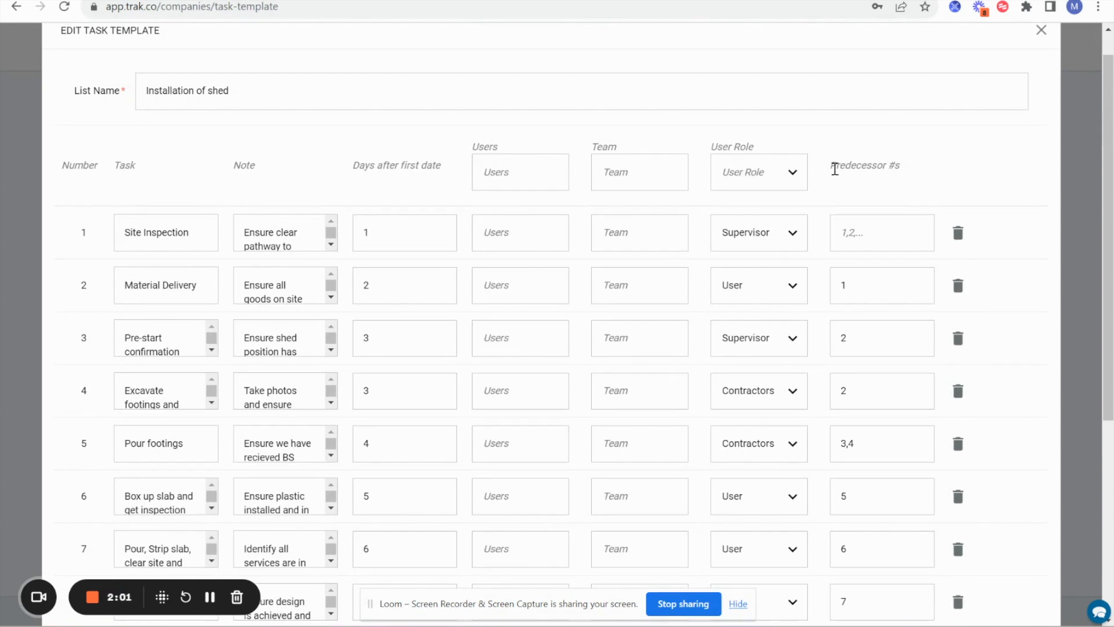
- Review the Predecessor #s column down through the template's later tasks
left_click_drag(832, 165, 932, 178)
left_click(928, 174)
scroll(175, 407, "down", 1)
scroll(174, 407, "down", 1)
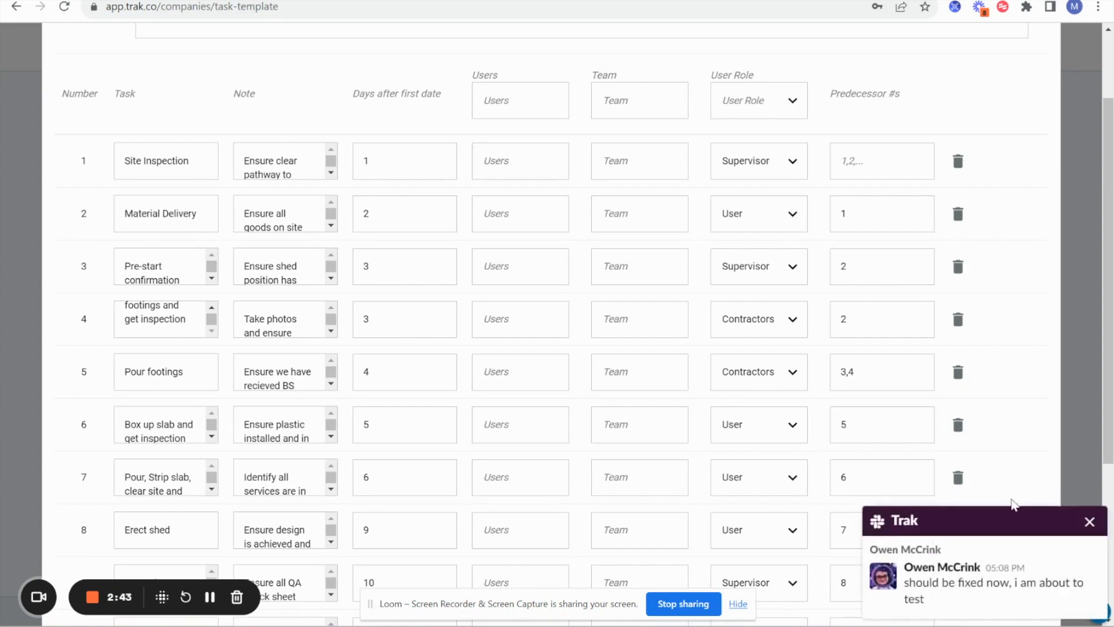
- Dismiss the chat notifications and cancel the template editor without saving
left_click(1091, 527)
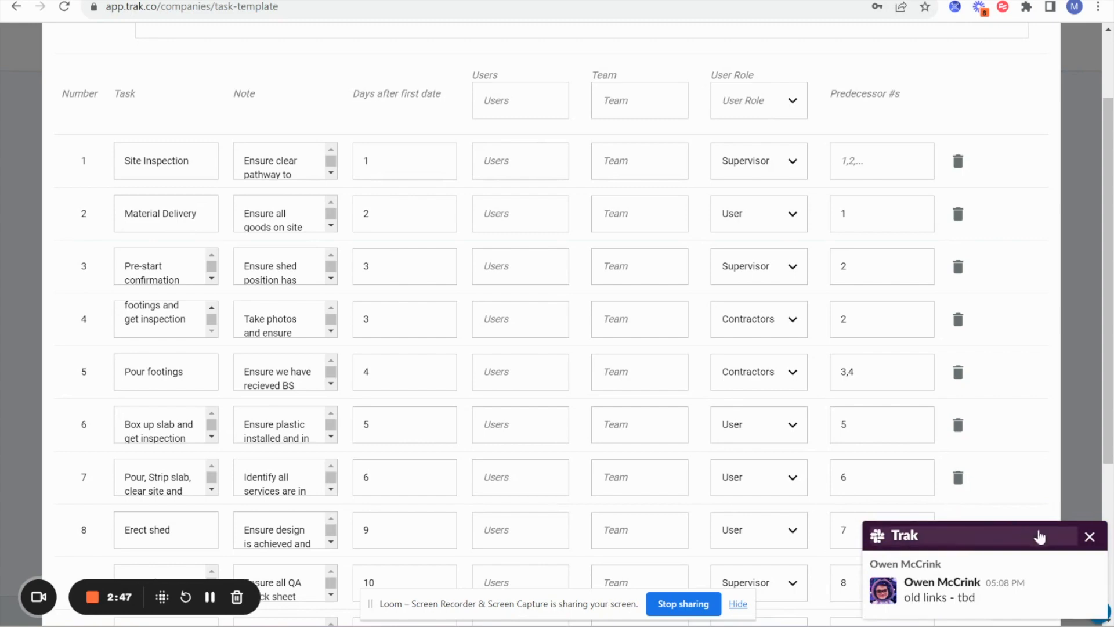
left_click(1090, 536)
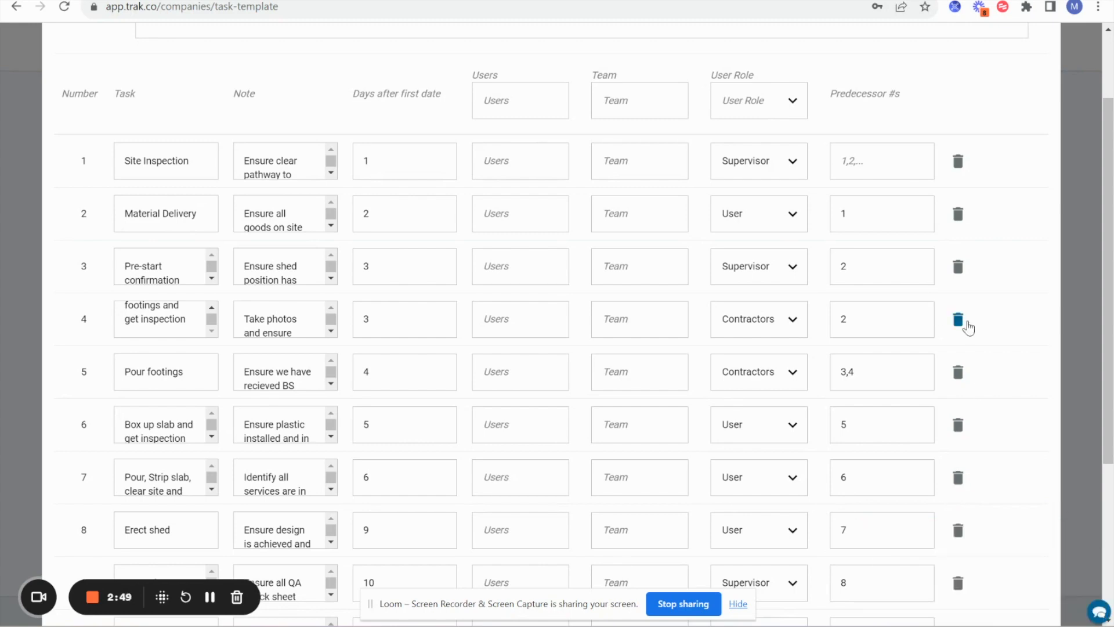
scroll(966, 325, "down", 4)
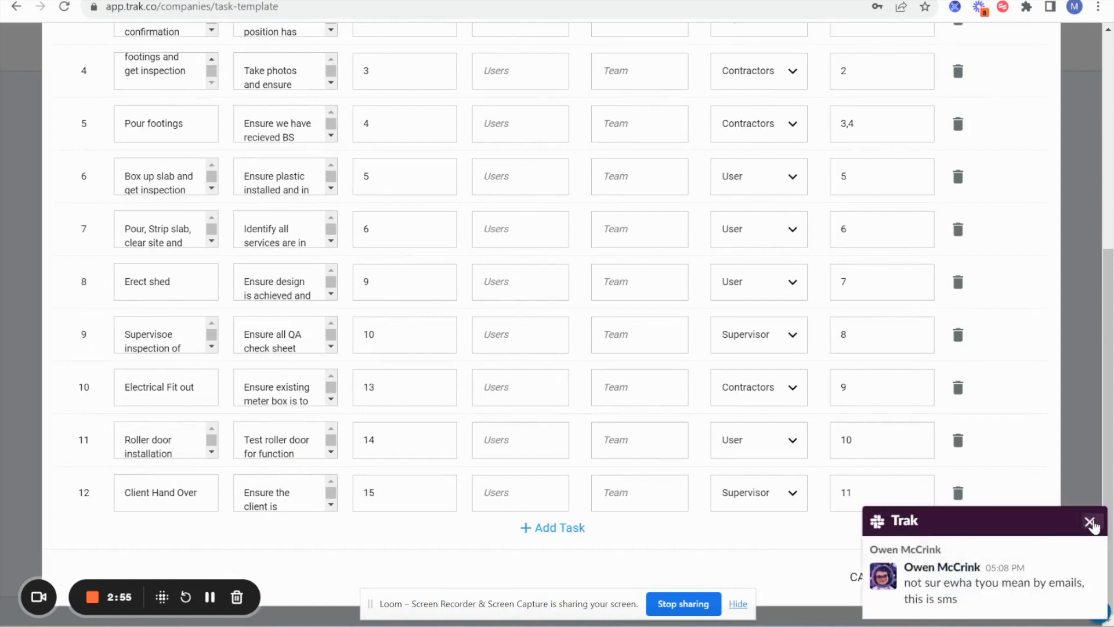
left_click(1090, 522)
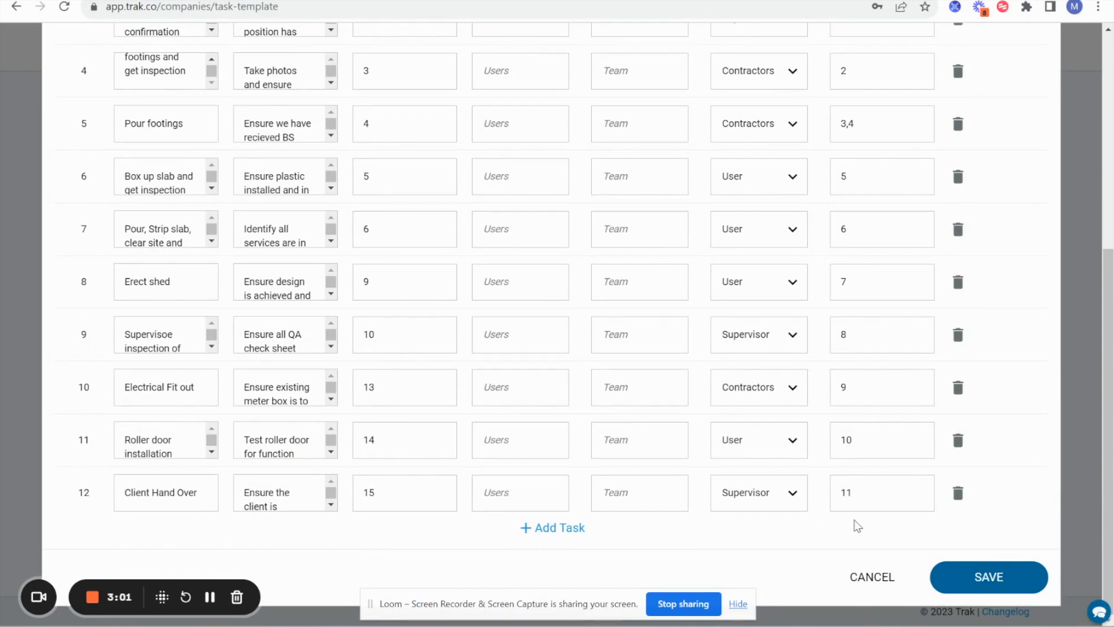
left_click(860, 570)
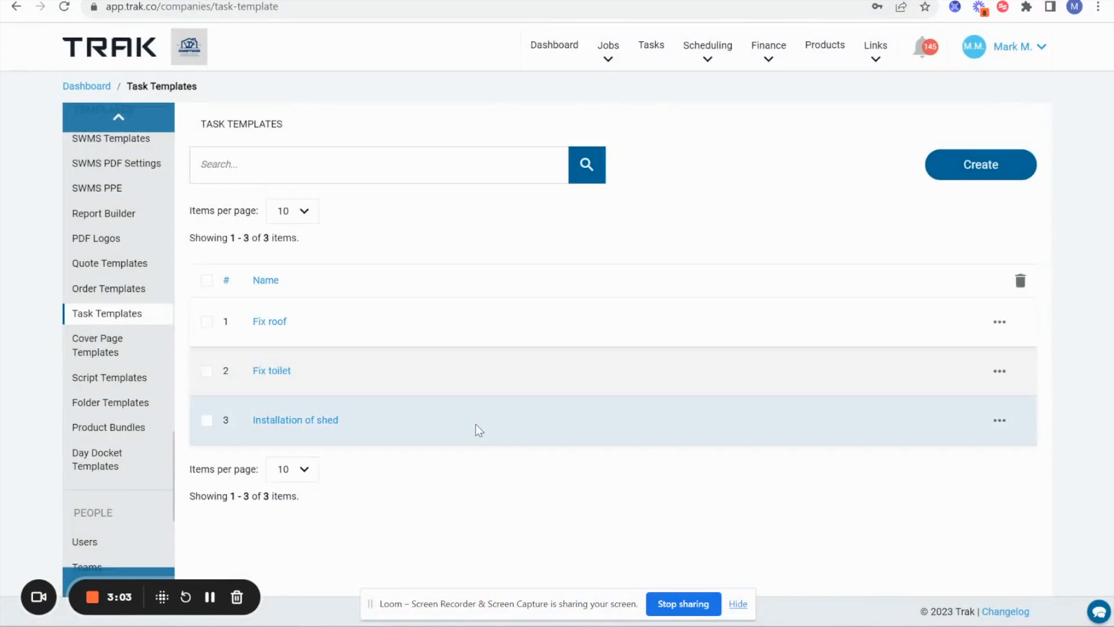
left_click(547, 54)
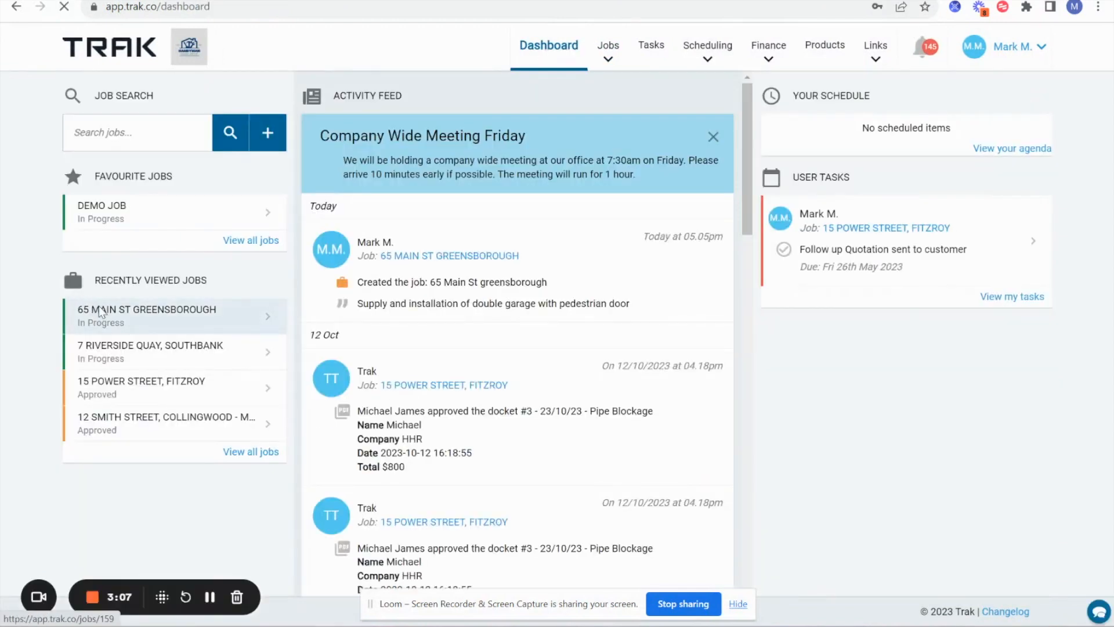
left_click(99, 313)
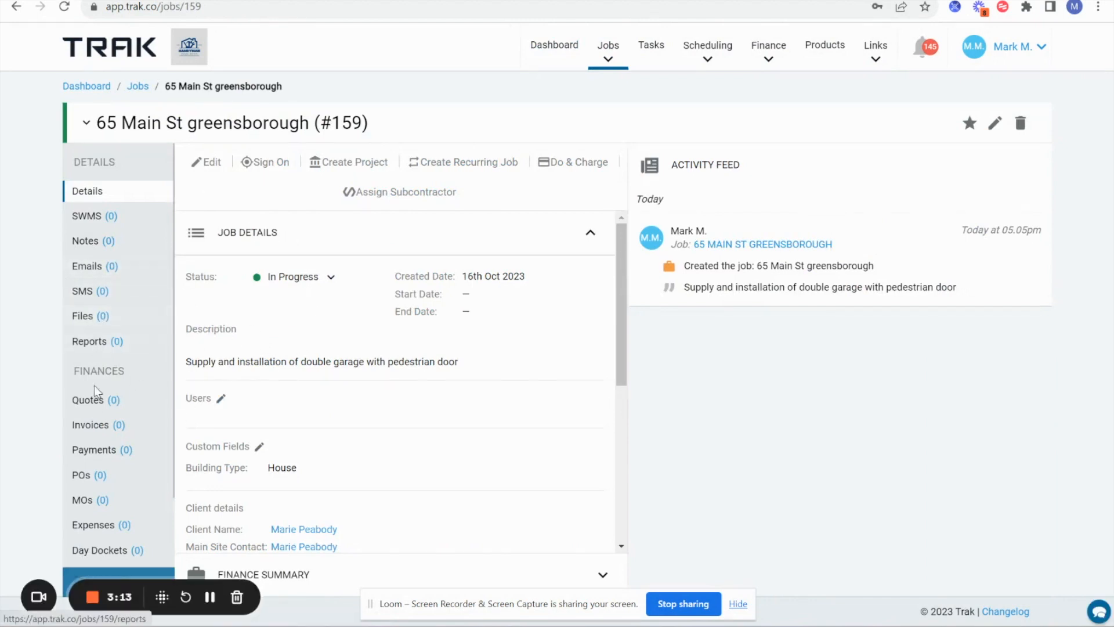
scroll(90, 464, "down", 3)
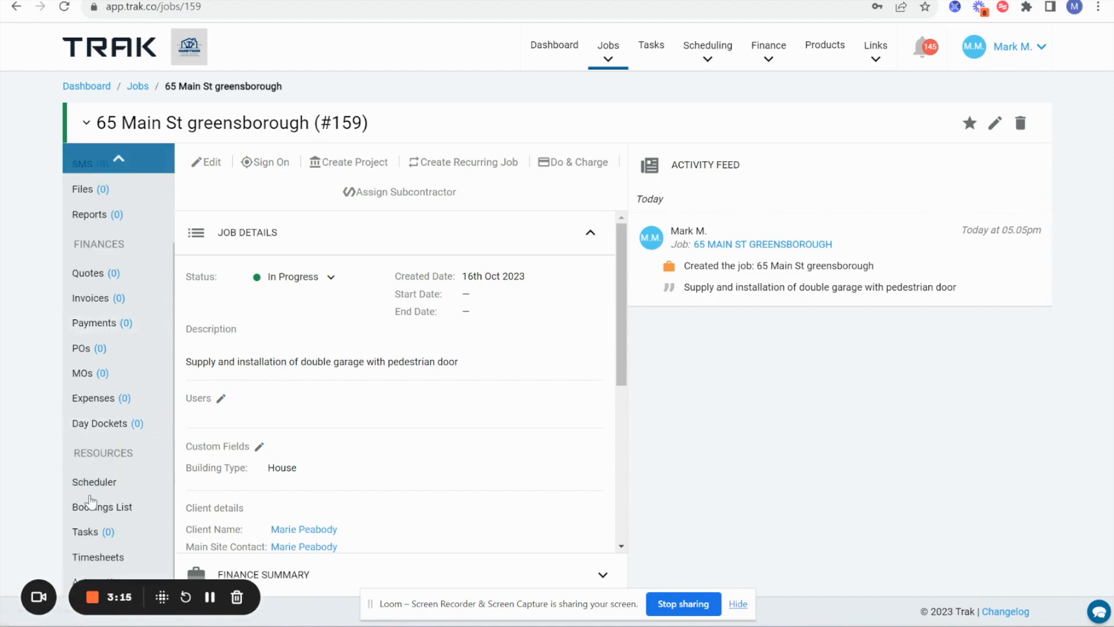
left_click(92, 533)
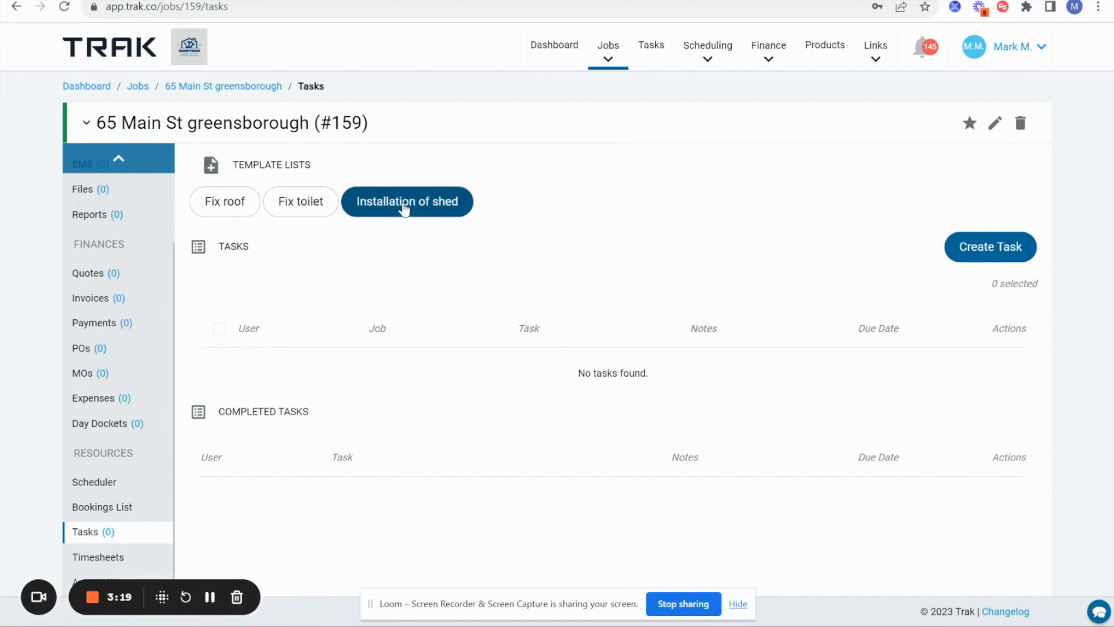
- Load the Installation of shed tasks with first due date 17 Oct 2023 and add all 12 to the job
left_click(405, 207)
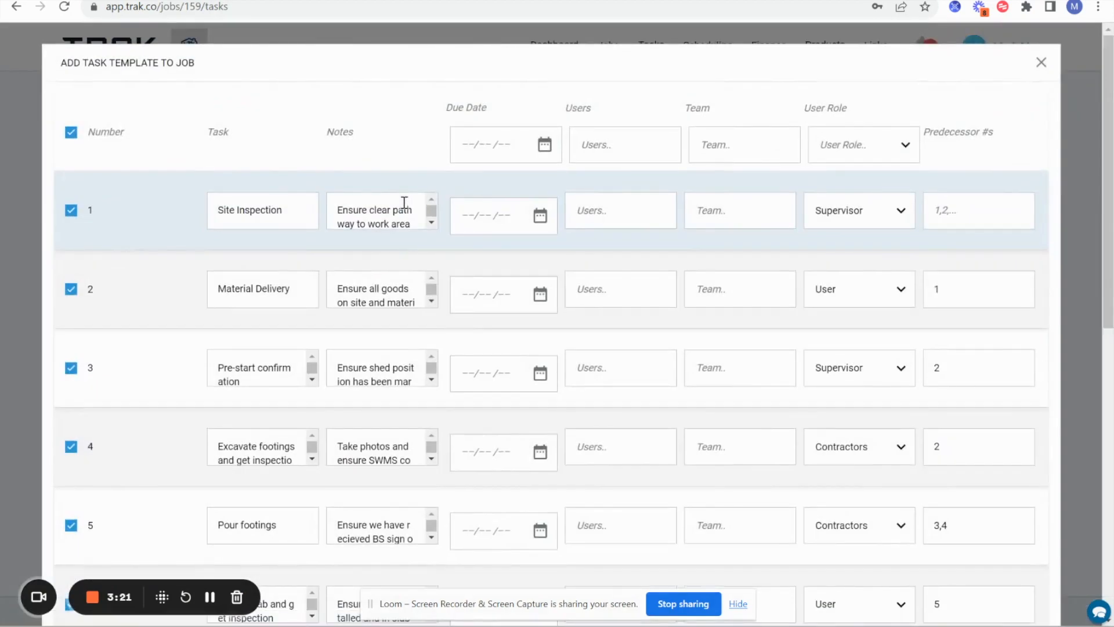
left_click(544, 145)
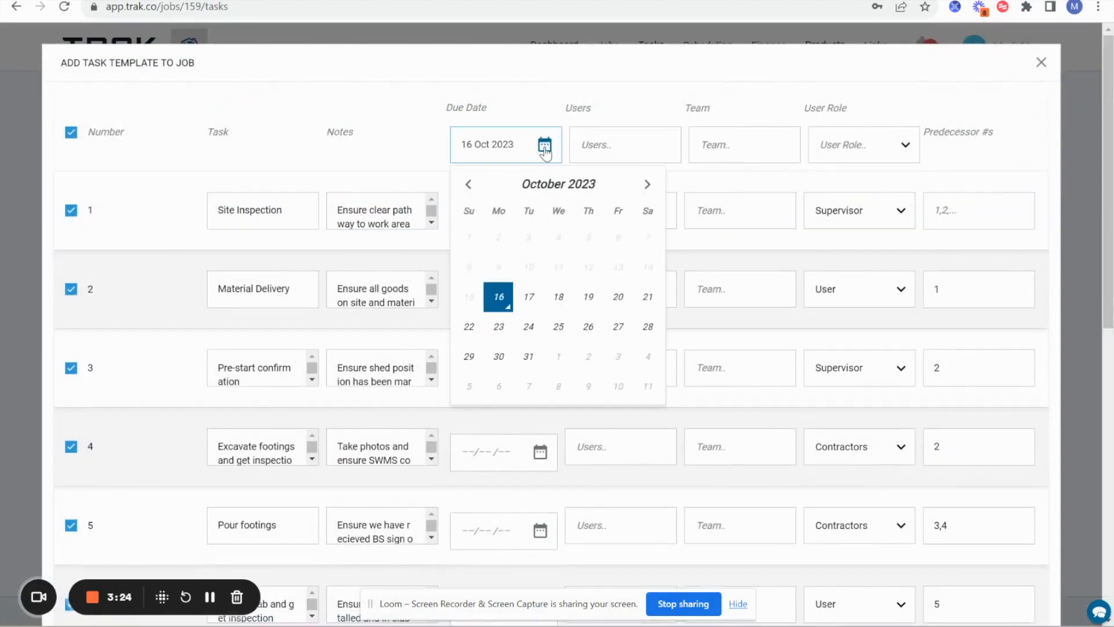
left_click(529, 296)
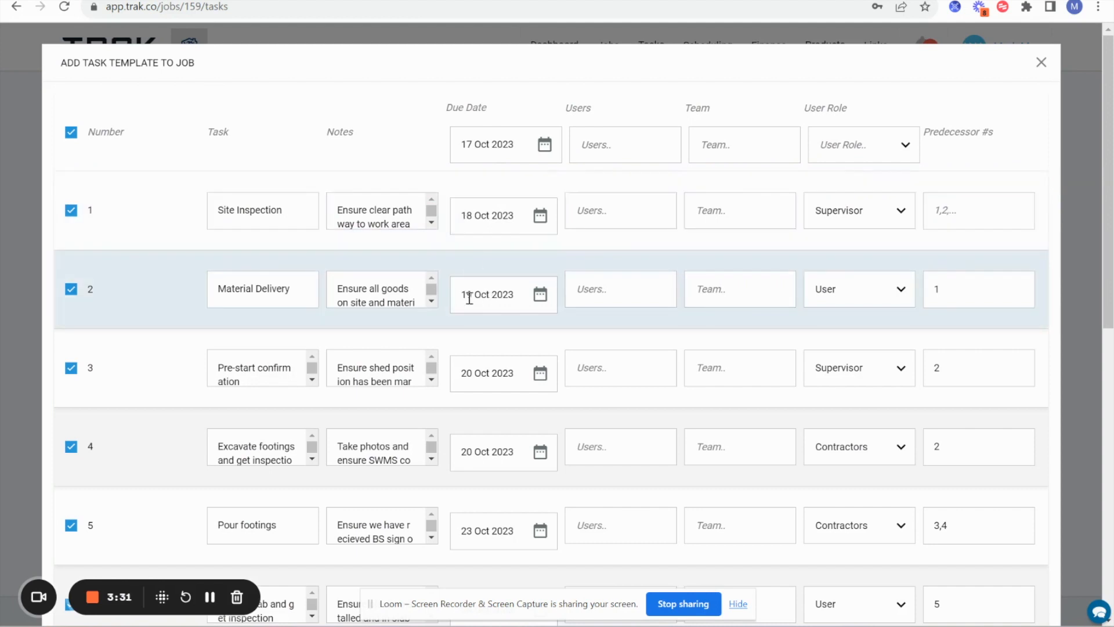
scroll(483, 363, "down", 1)
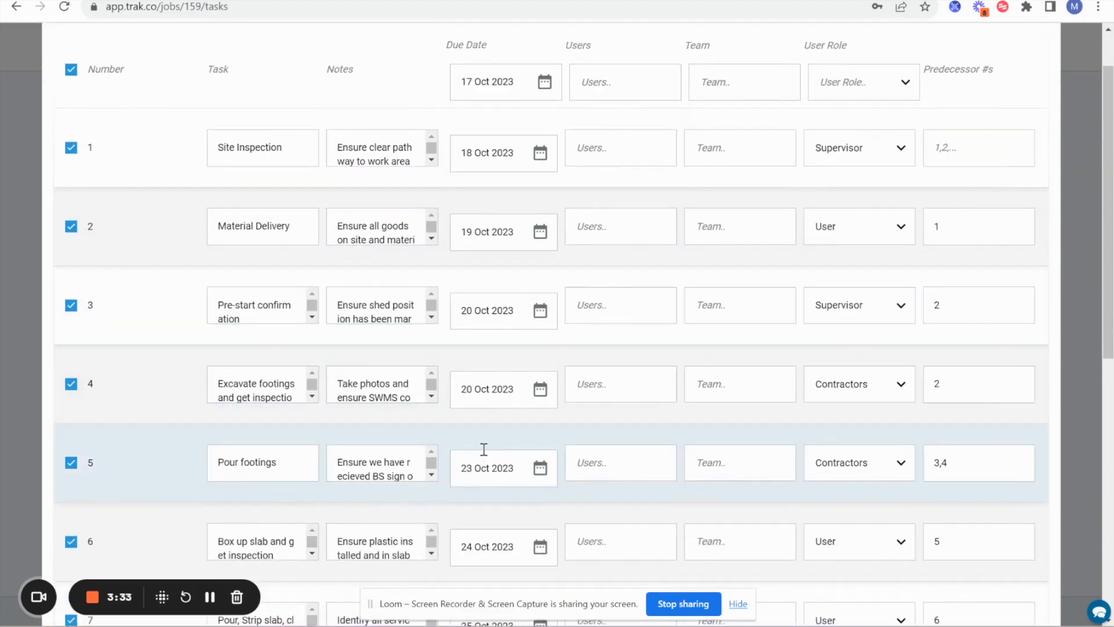
scroll(482, 448, "down", 1)
scroll(483, 529, "down", 4)
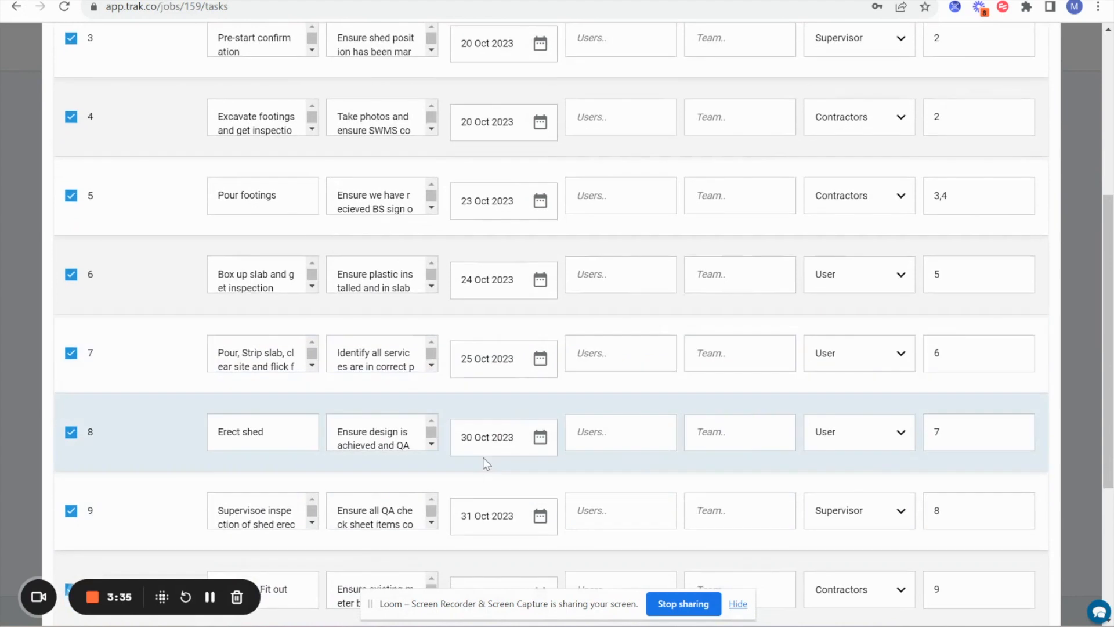
scroll(478, 510, "down", 1)
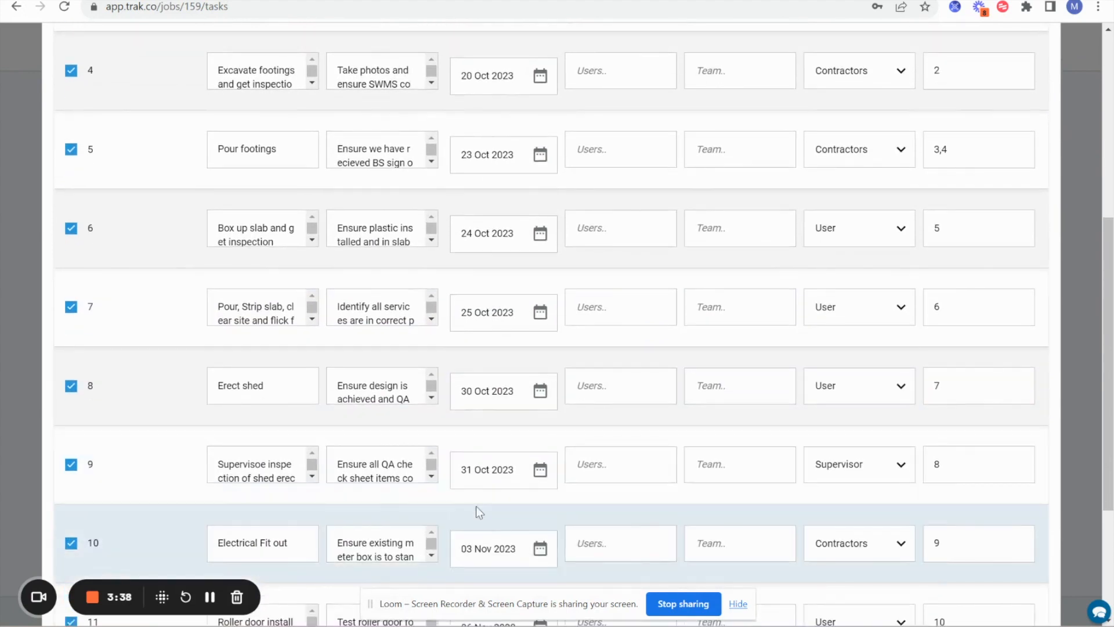
left_click_drag(479, 515, 485, 390)
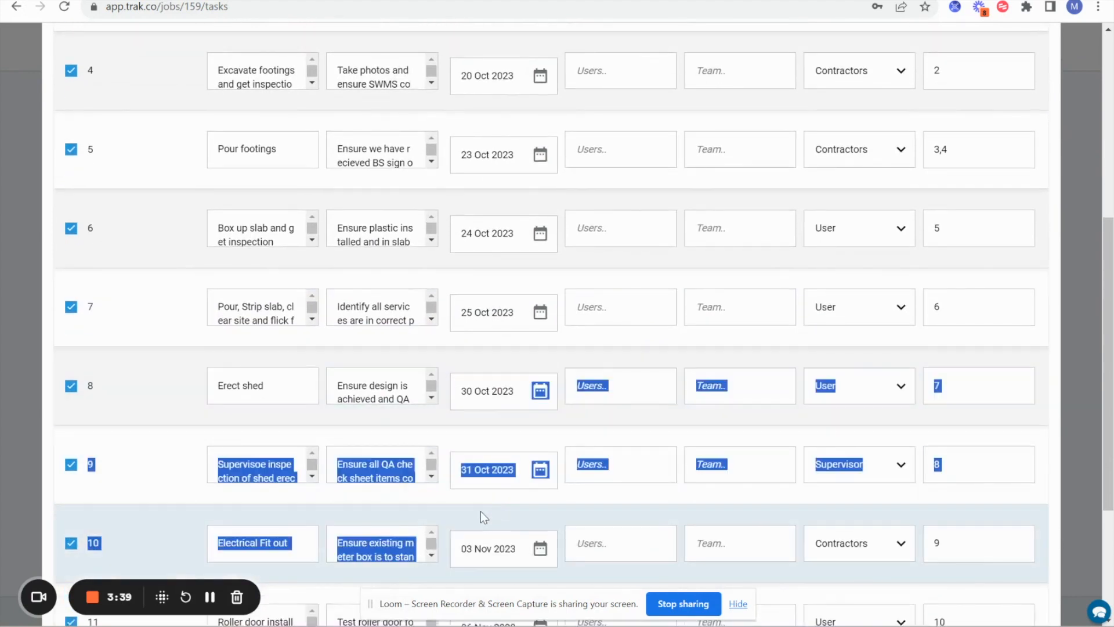
left_click(481, 511)
scroll(482, 516, "down", 3)
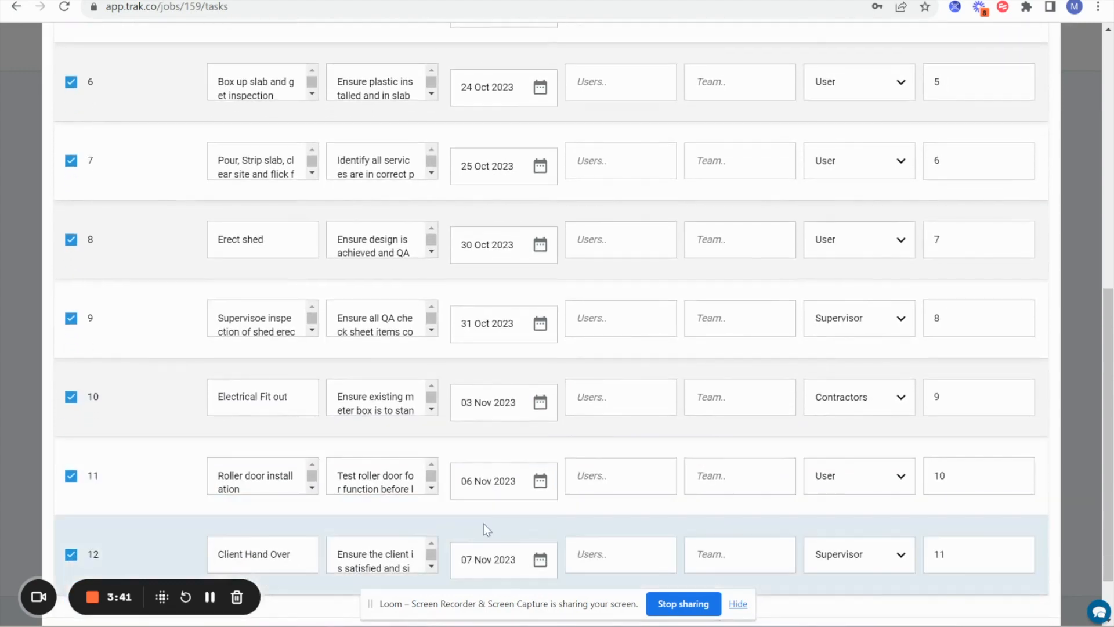
scroll(484, 526, "down", 1)
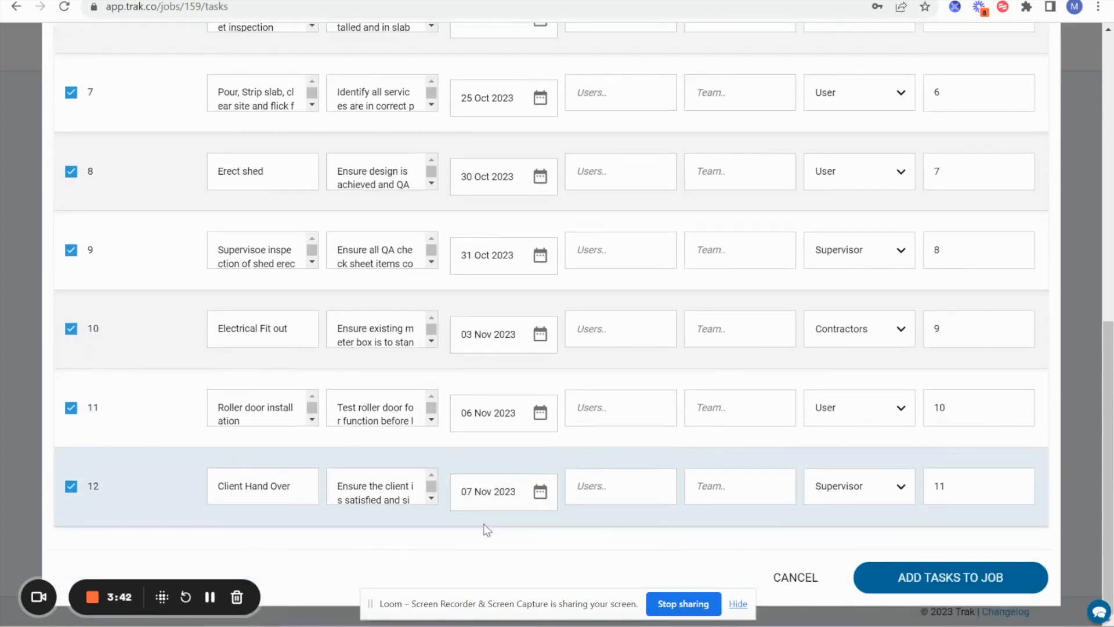
left_click(957, 577)
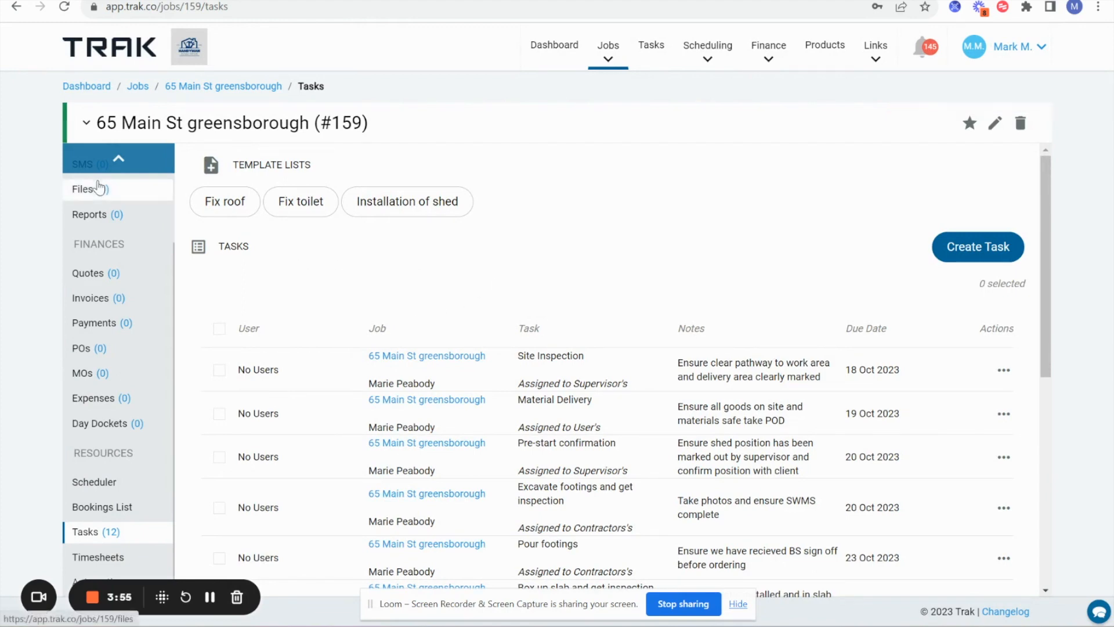
- On the job's Details page, add the supervisor to the job's Users
left_click(120, 160)
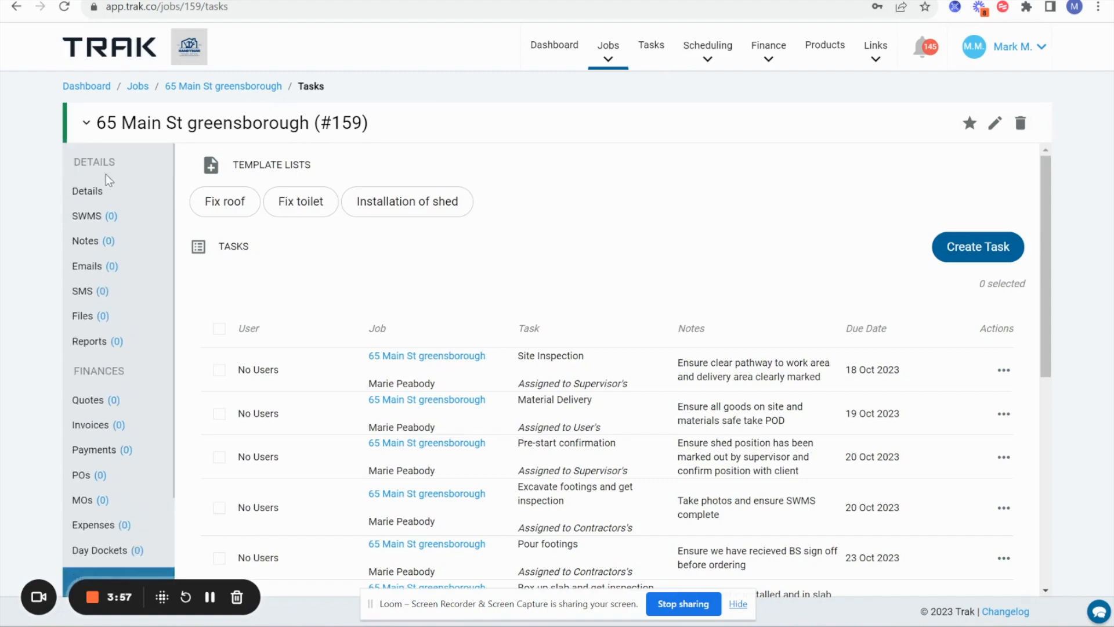
left_click(103, 193)
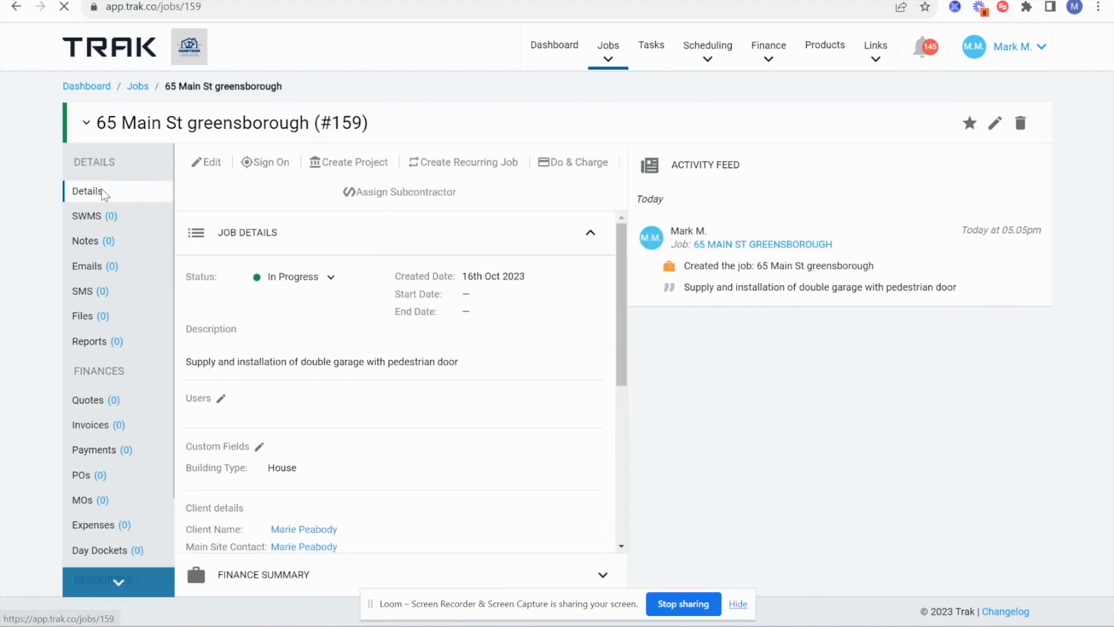
left_click(222, 399)
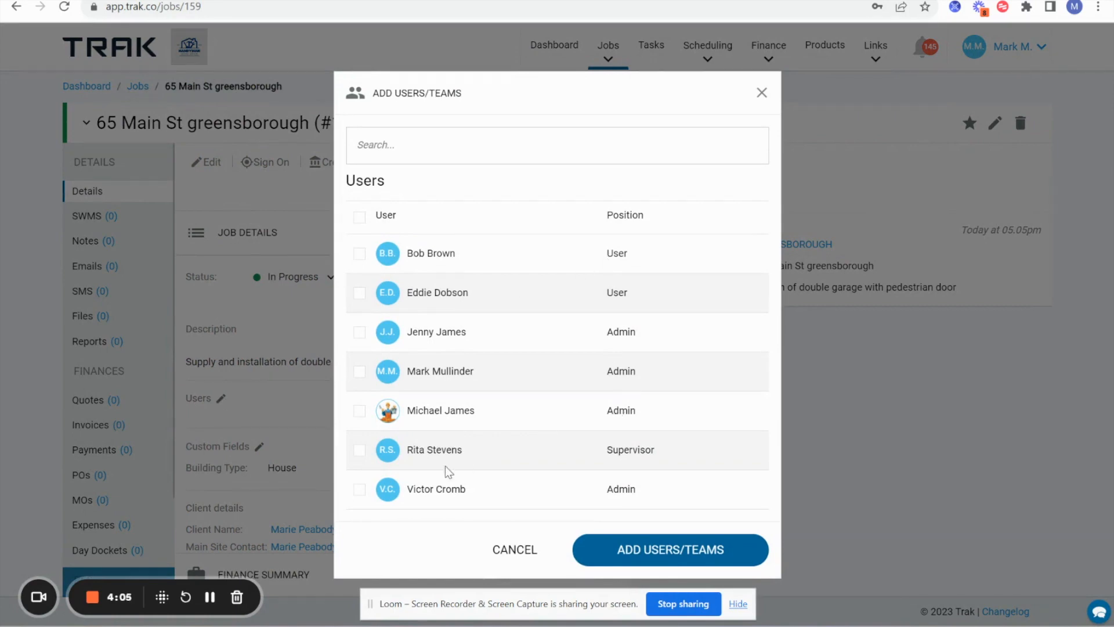
left_click(360, 450)
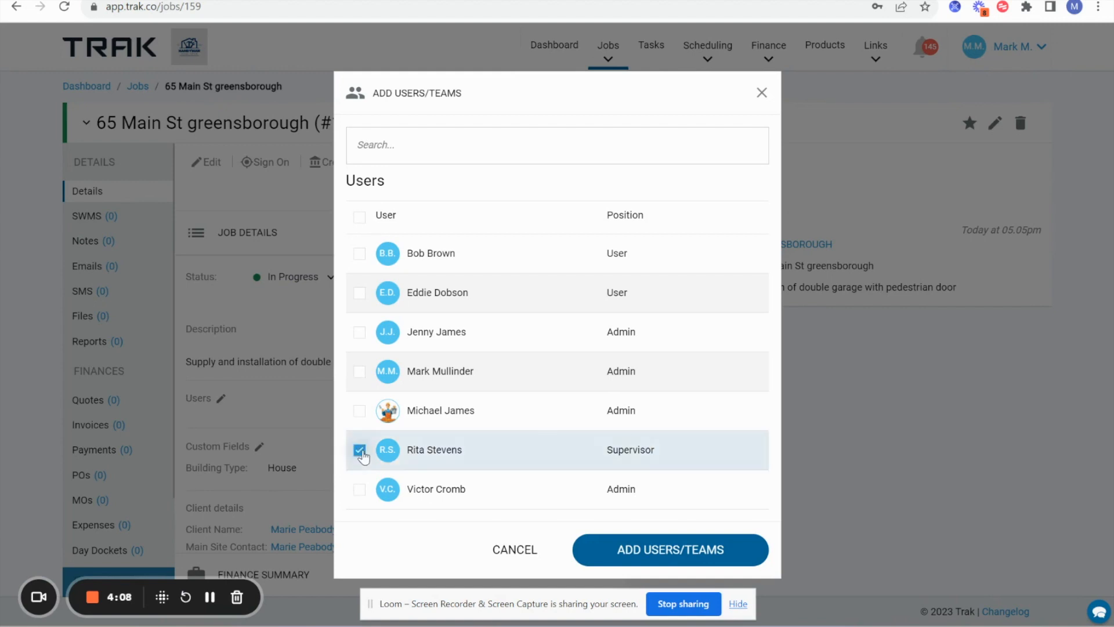
left_click(641, 559)
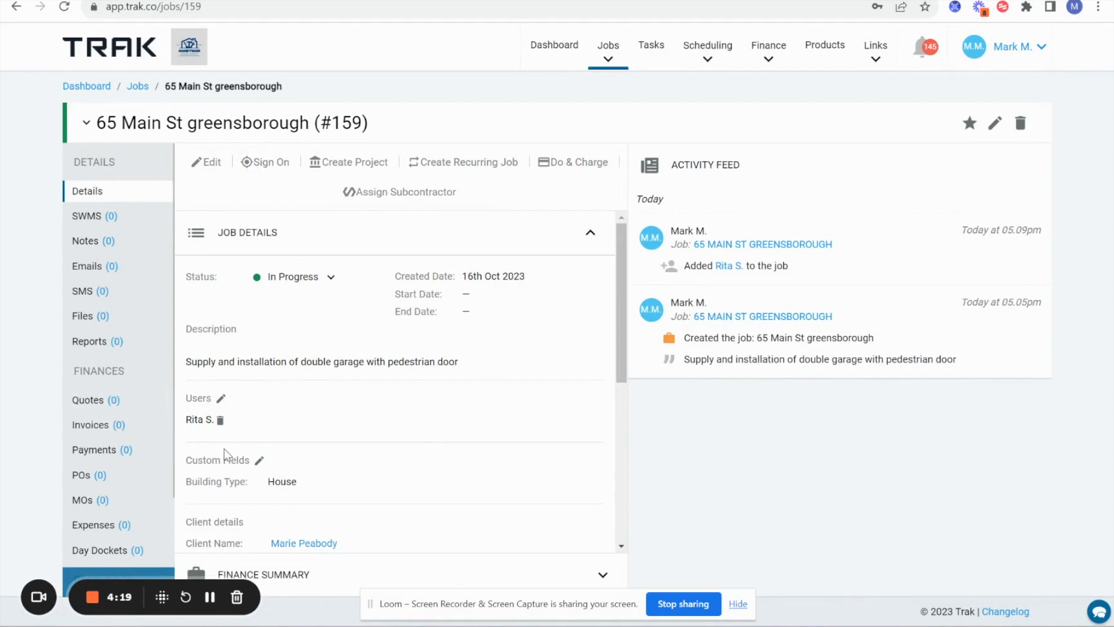
scroll(224, 448, "down", 2)
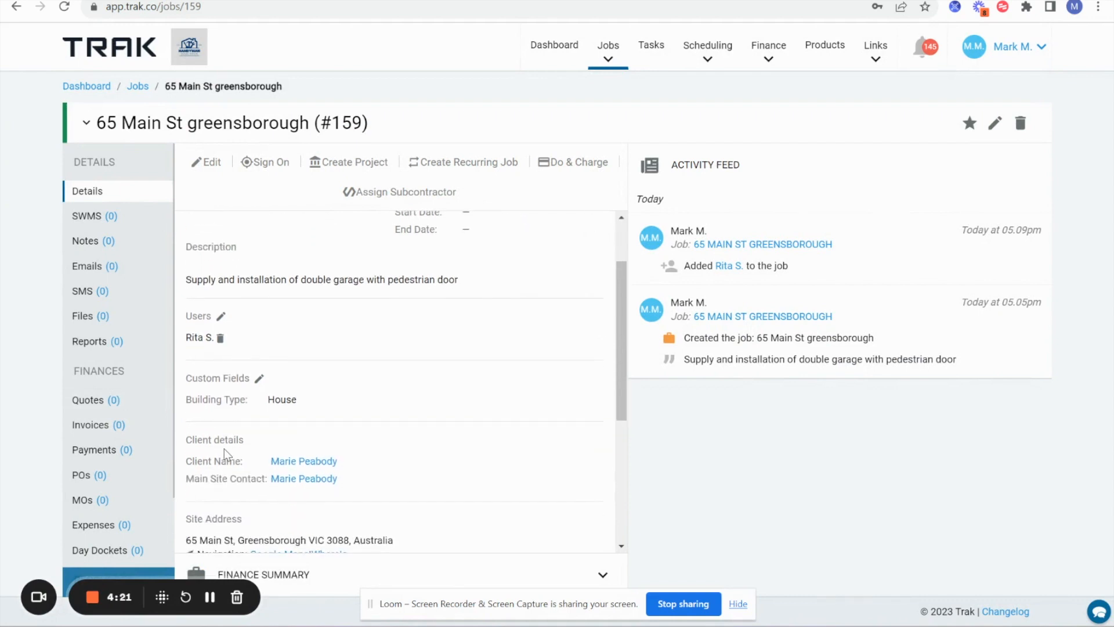
scroll(116, 514, "down", 2)
- Show the job's 12 tasks and check the Site Inspection row's actions without choosing one
left_click(100, 556)
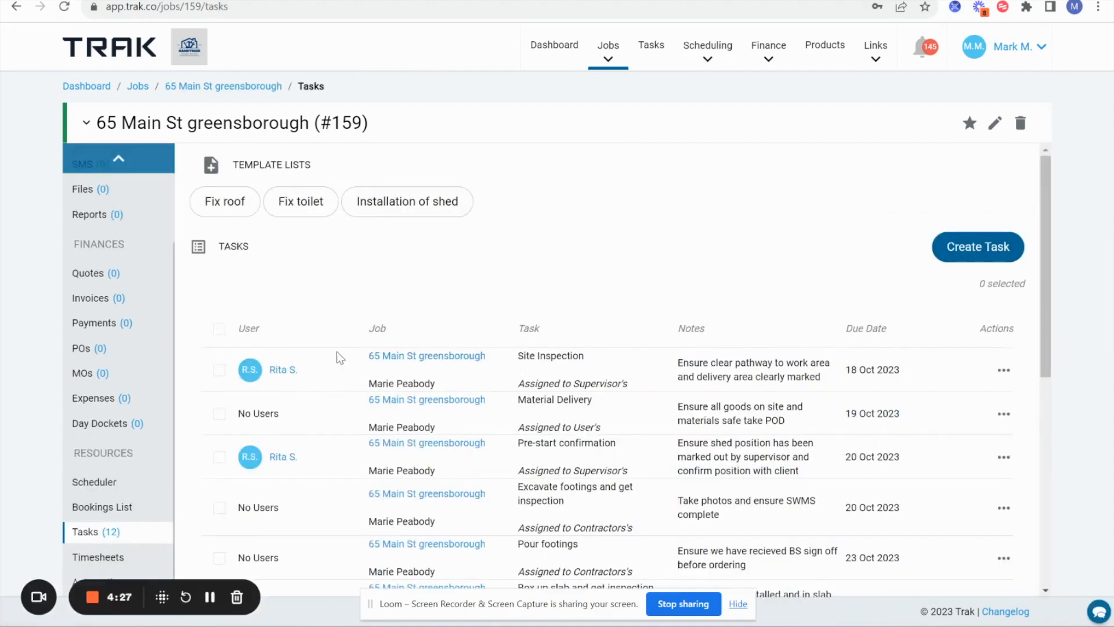
scroll(309, 343, "down", 2)
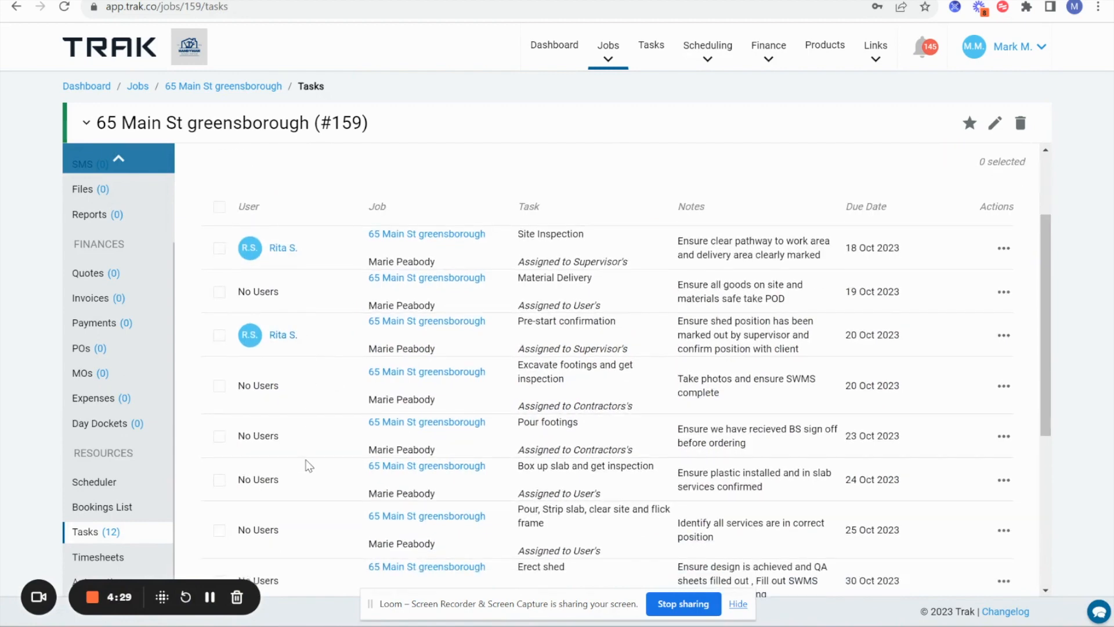
scroll(308, 459, "down", 3)
scroll(313, 456, "down", 2)
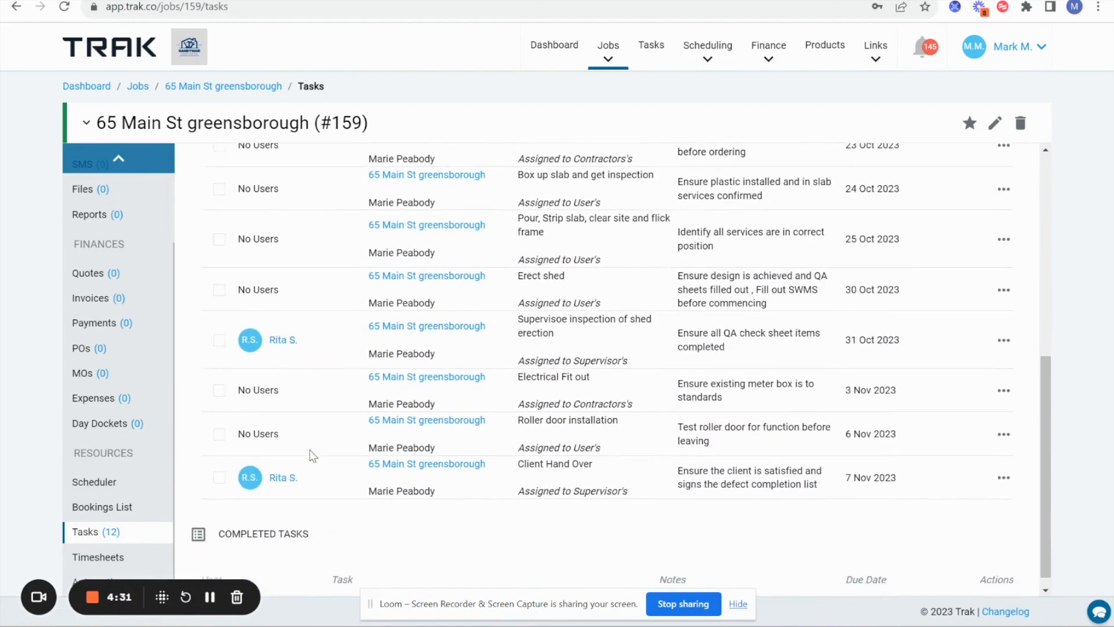
scroll(307, 481, "up", 6)
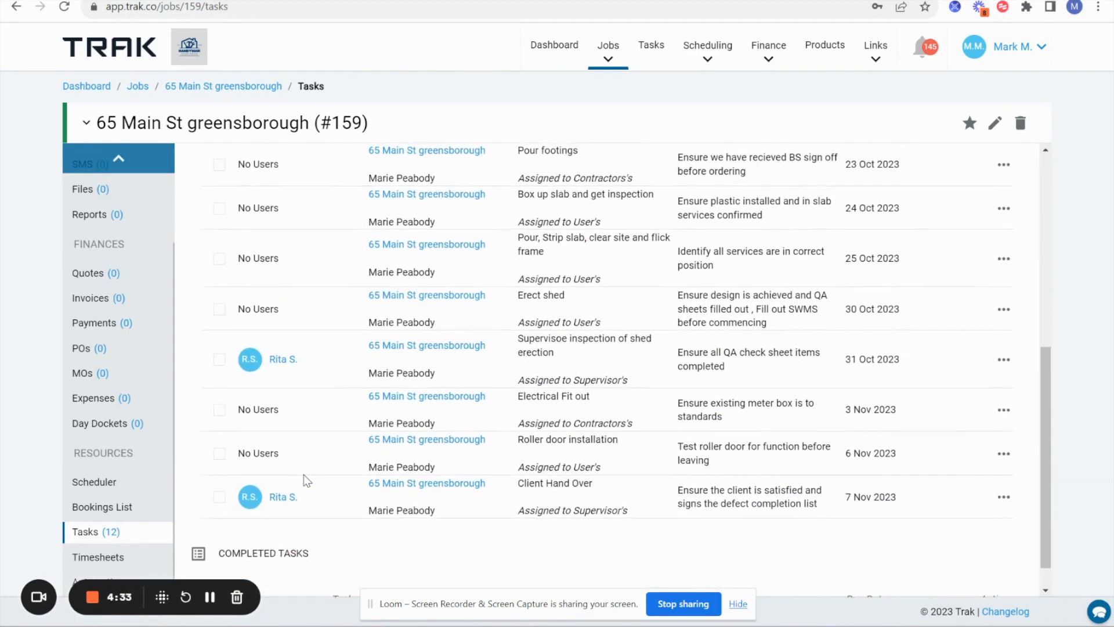
scroll(307, 480, "up", 2)
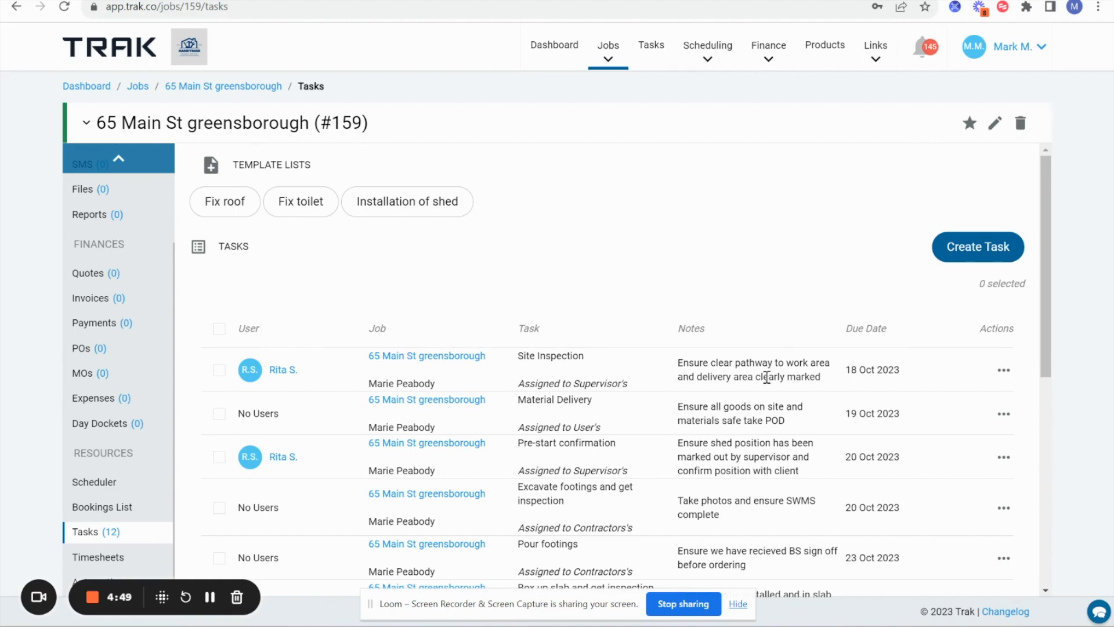
left_click(997, 375)
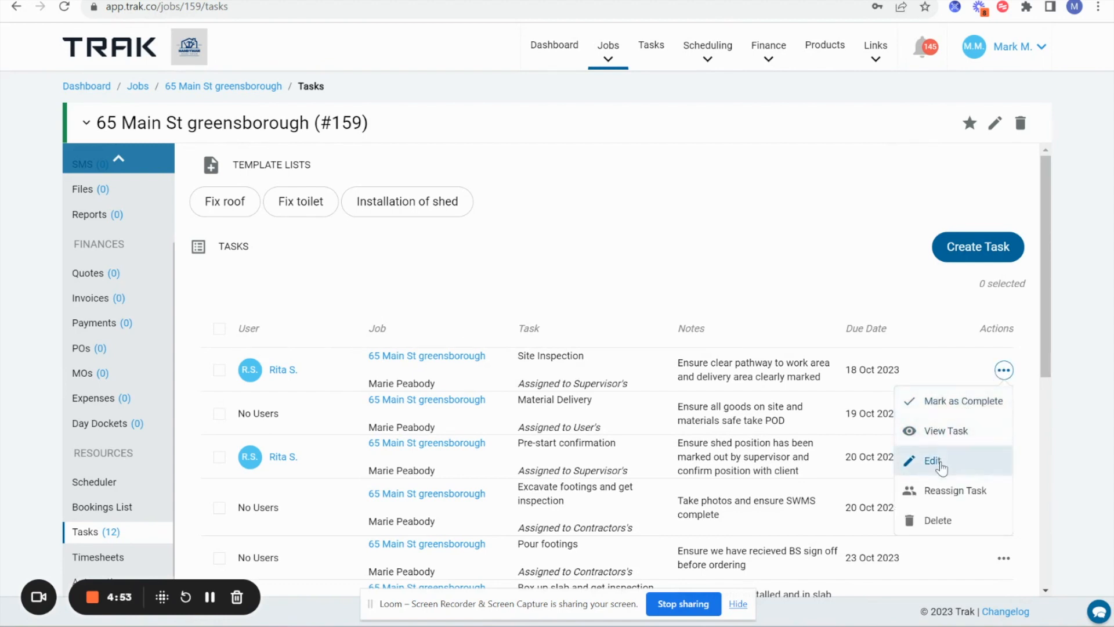
left_click(793, 314)
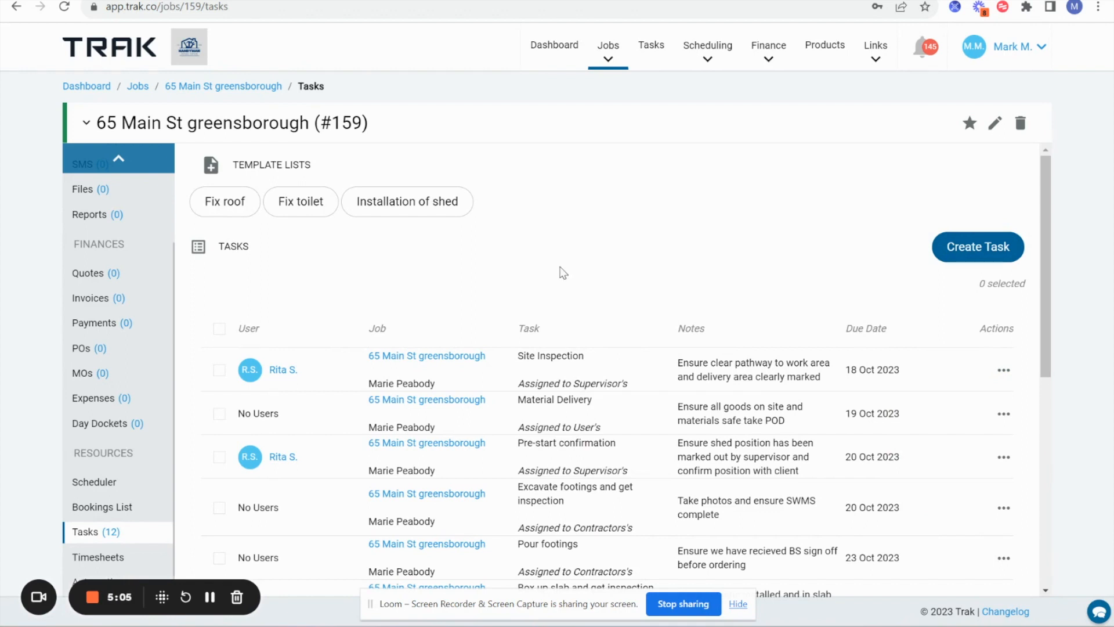
- Open the Task Calendar and expand the Box up slab and get inspection task on 24 October
left_click(707, 59)
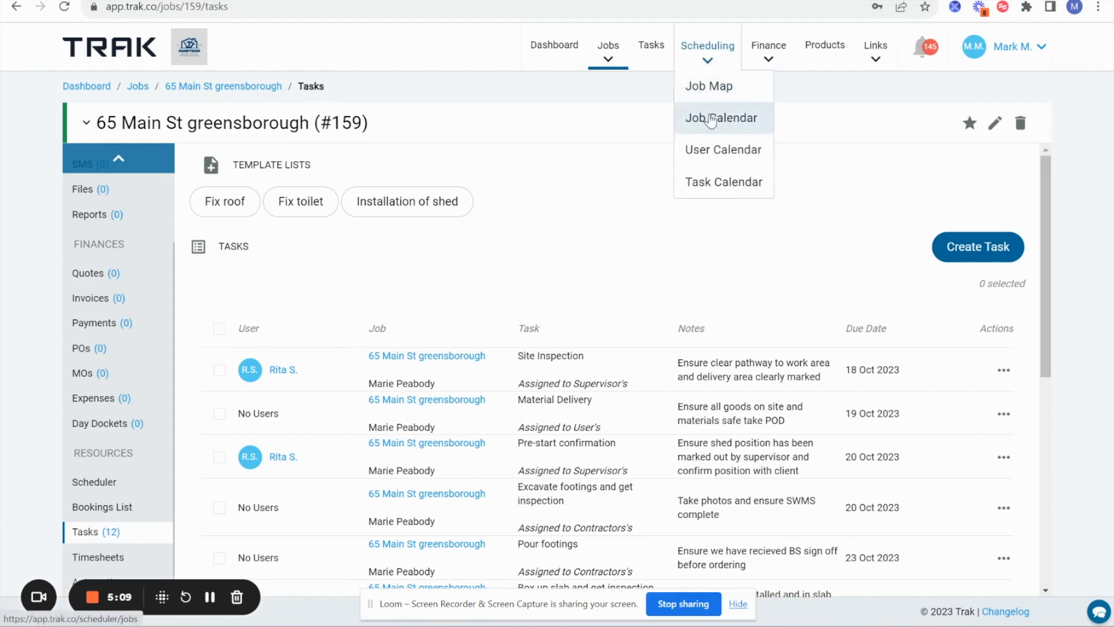
left_click(721, 184)
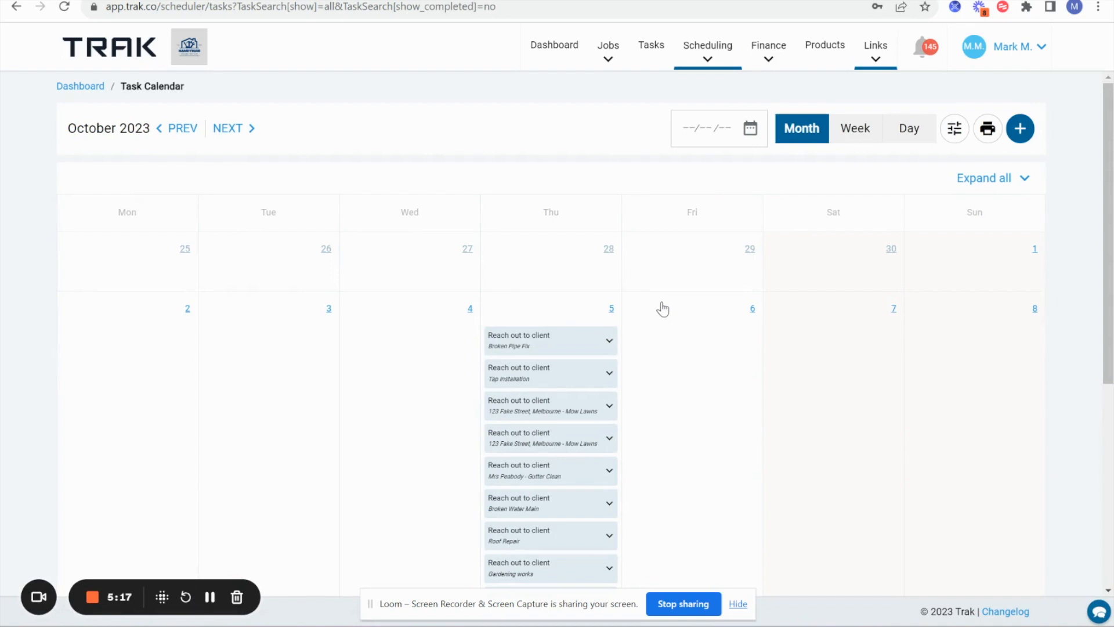
scroll(662, 309, "down", 6)
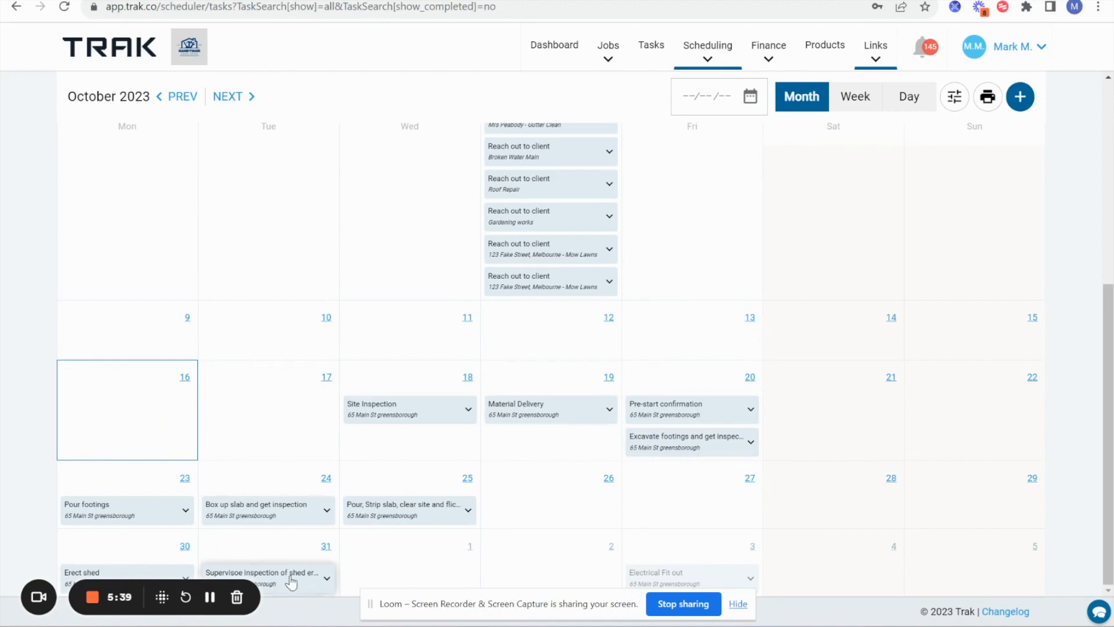
left_click(326, 509)
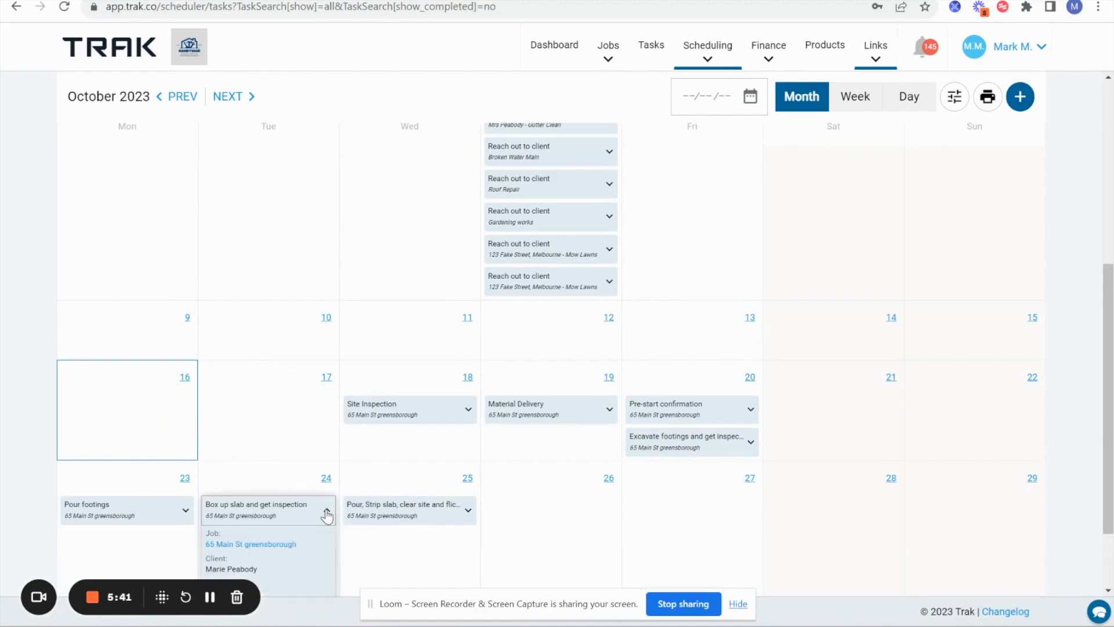
scroll(297, 485, "down", 3)
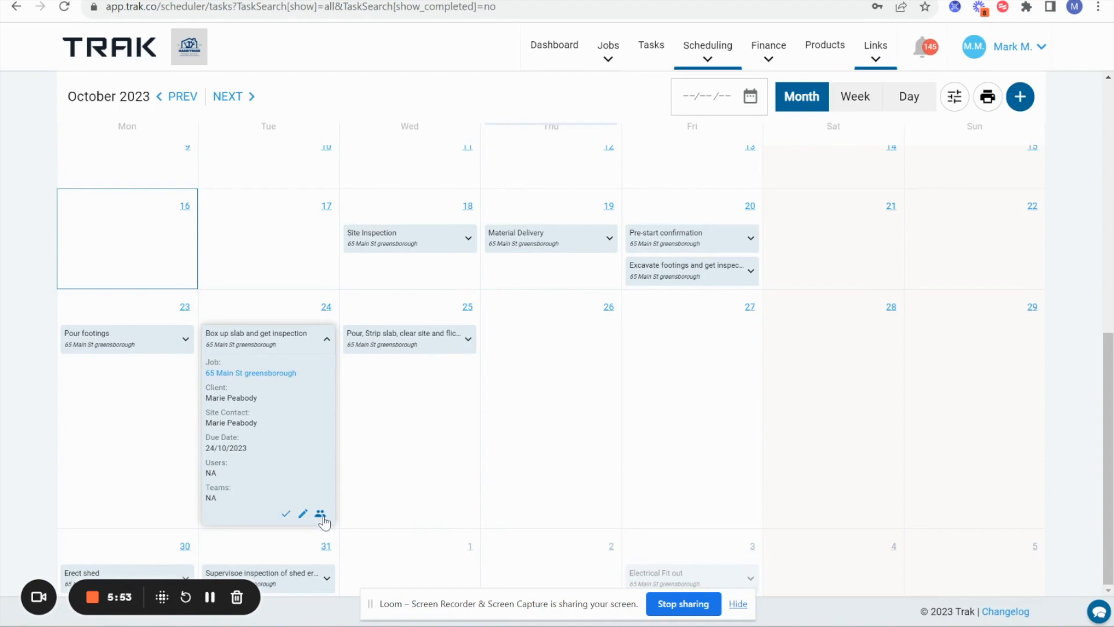
- Change Box up slab and get inspection's due date to 27 Oct 2023 and save it
left_click(303, 516)
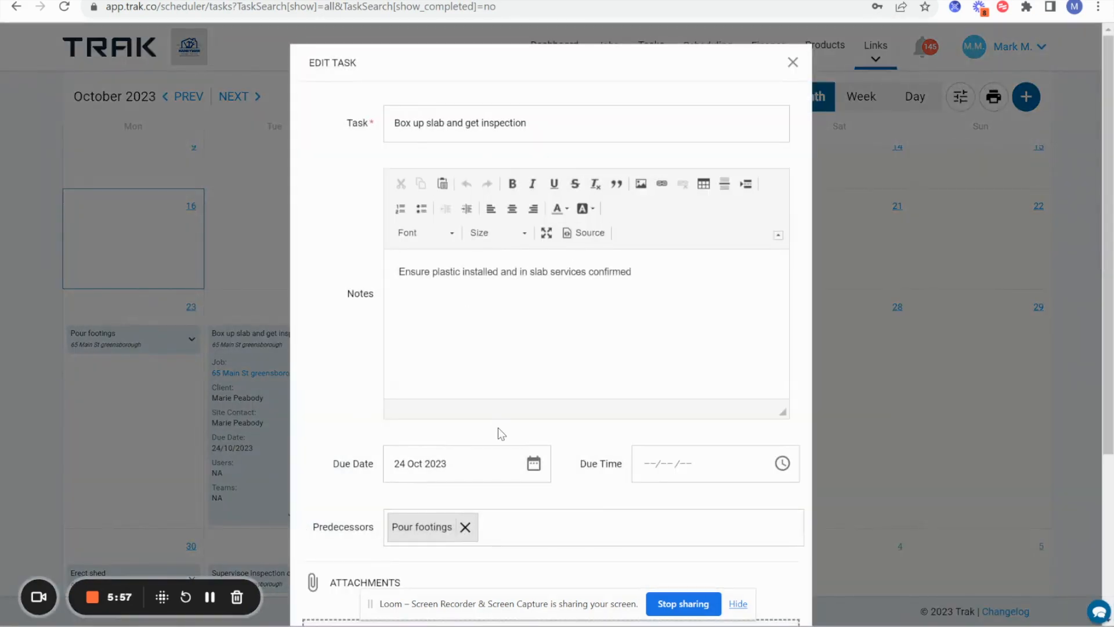
left_click(534, 466)
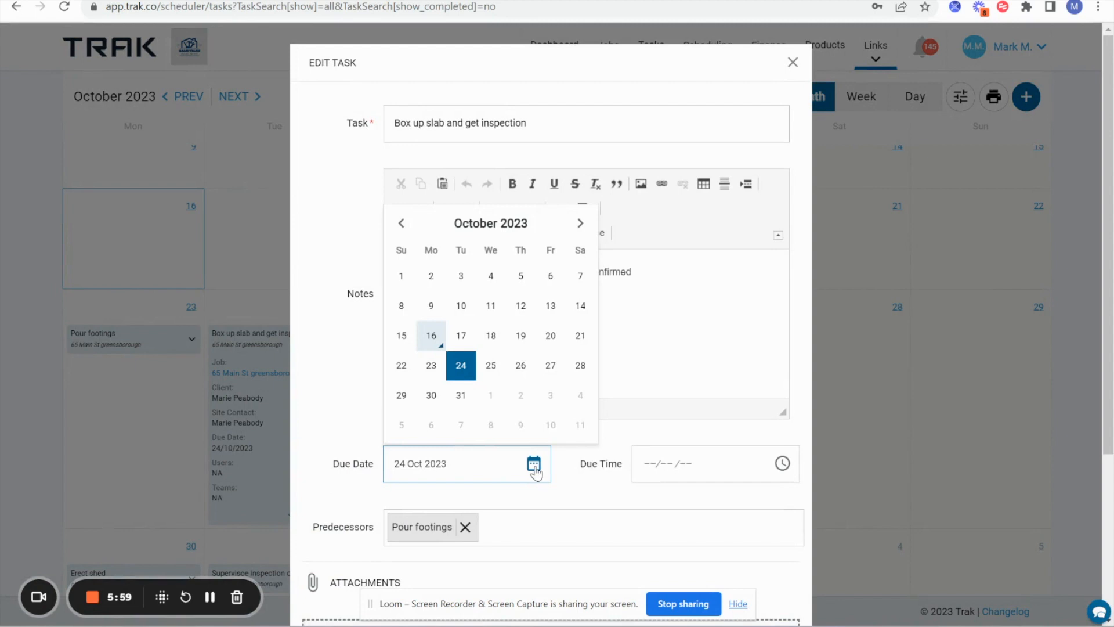
left_click(552, 365)
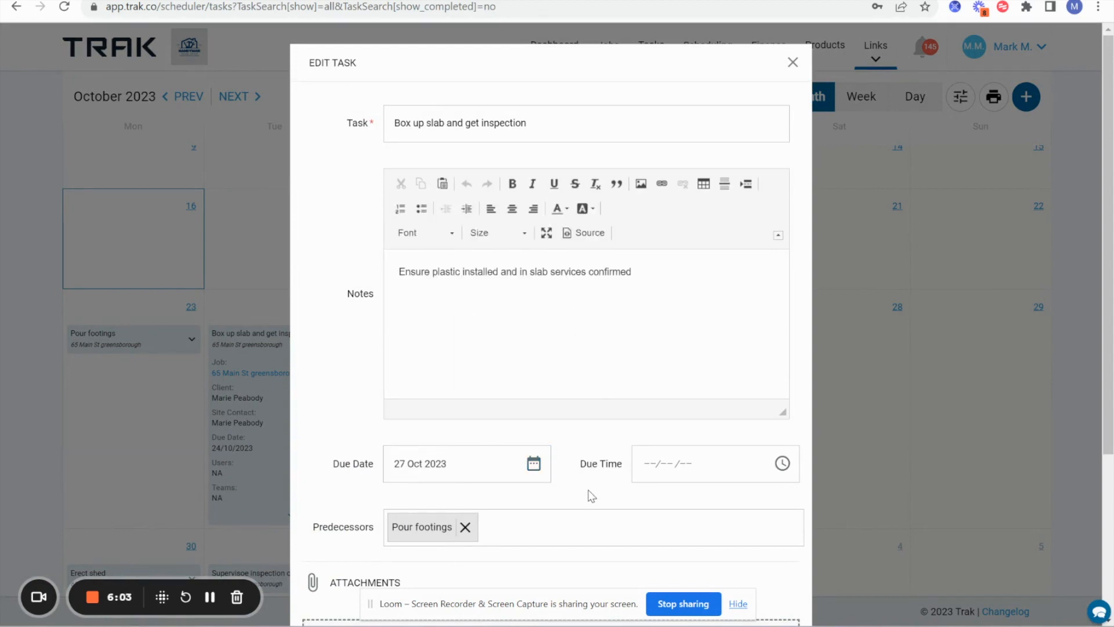
scroll(589, 495, "down", 4)
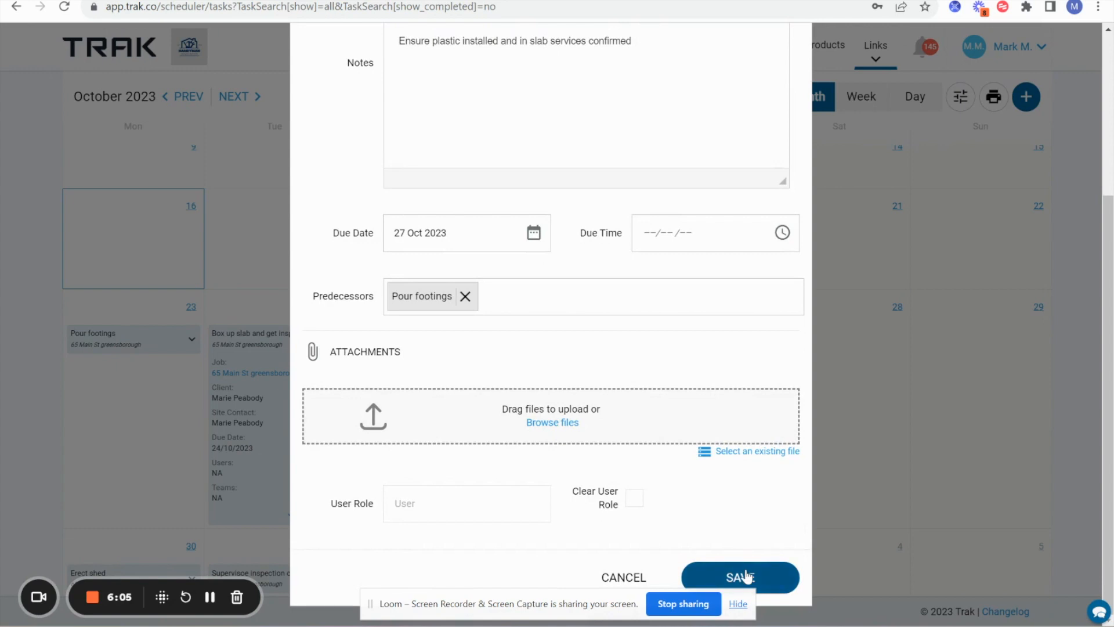
left_click(746, 572)
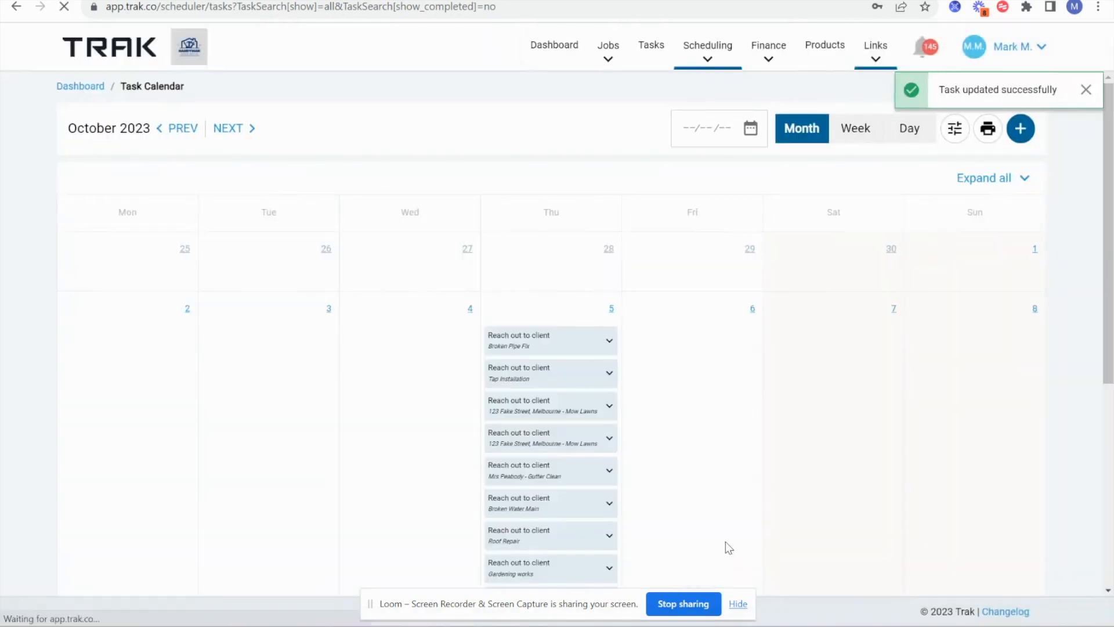
scroll(722, 518, "down", 6)
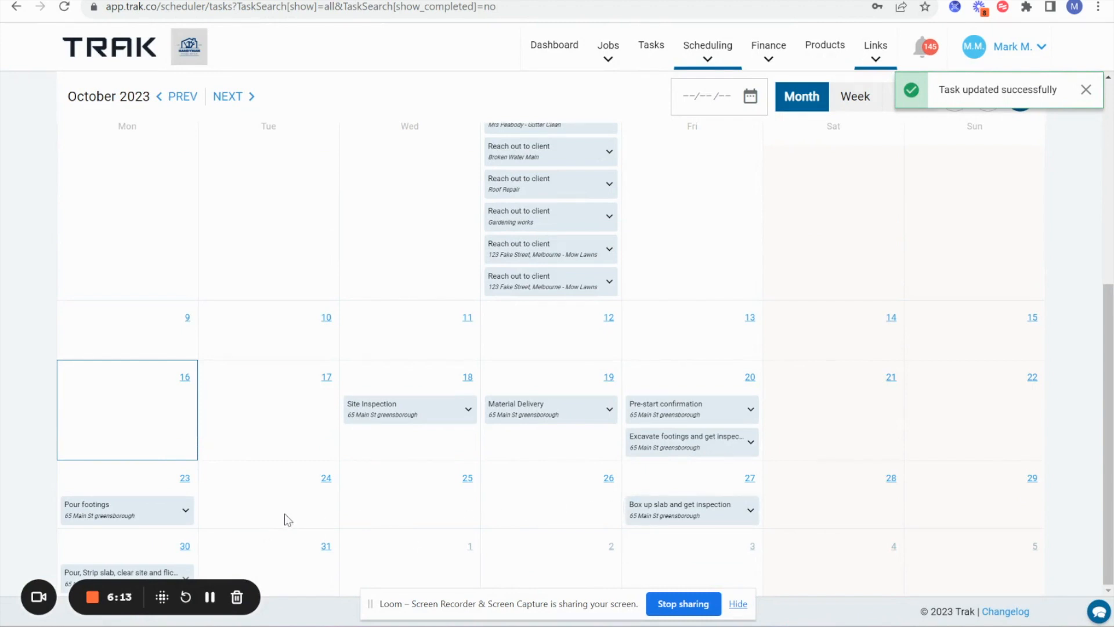
scroll(592, 455, "up", 6)
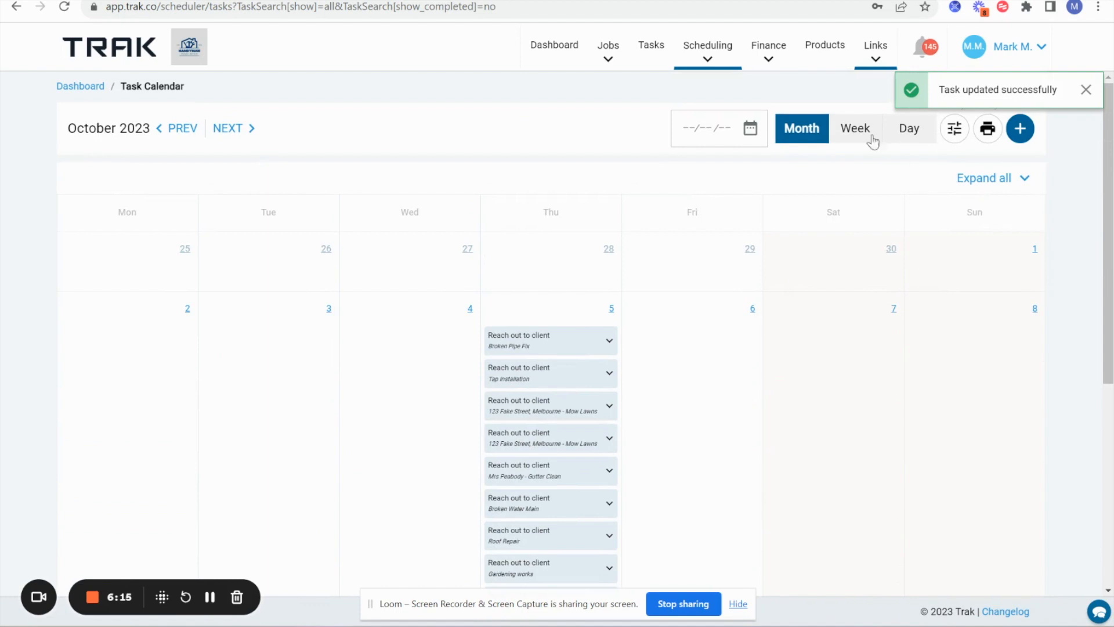
left_click(252, 130)
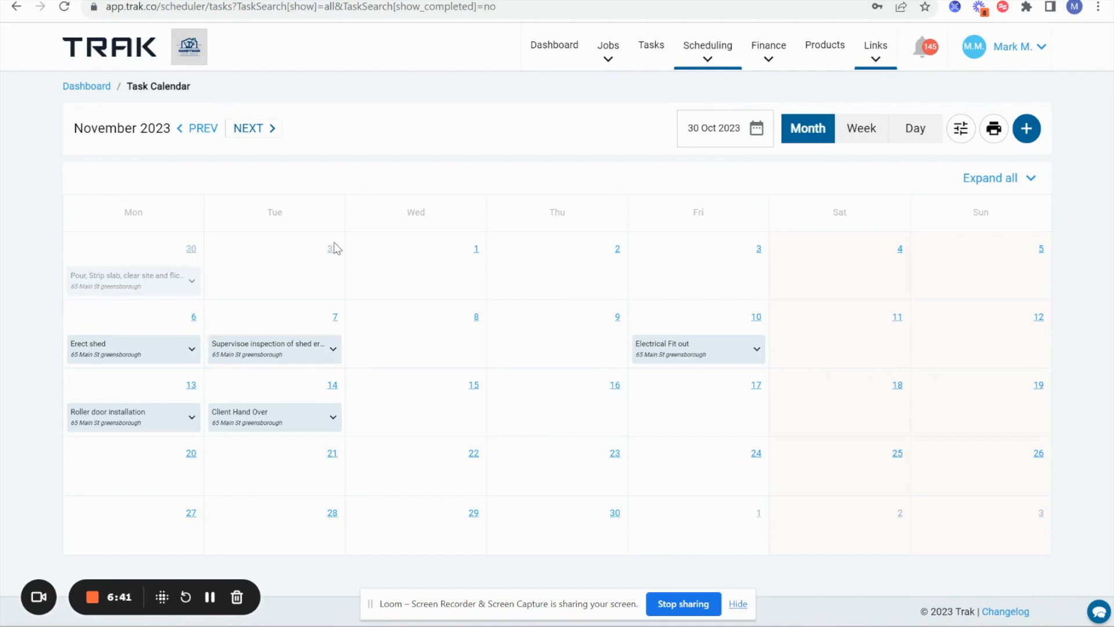
left_click(189, 128)
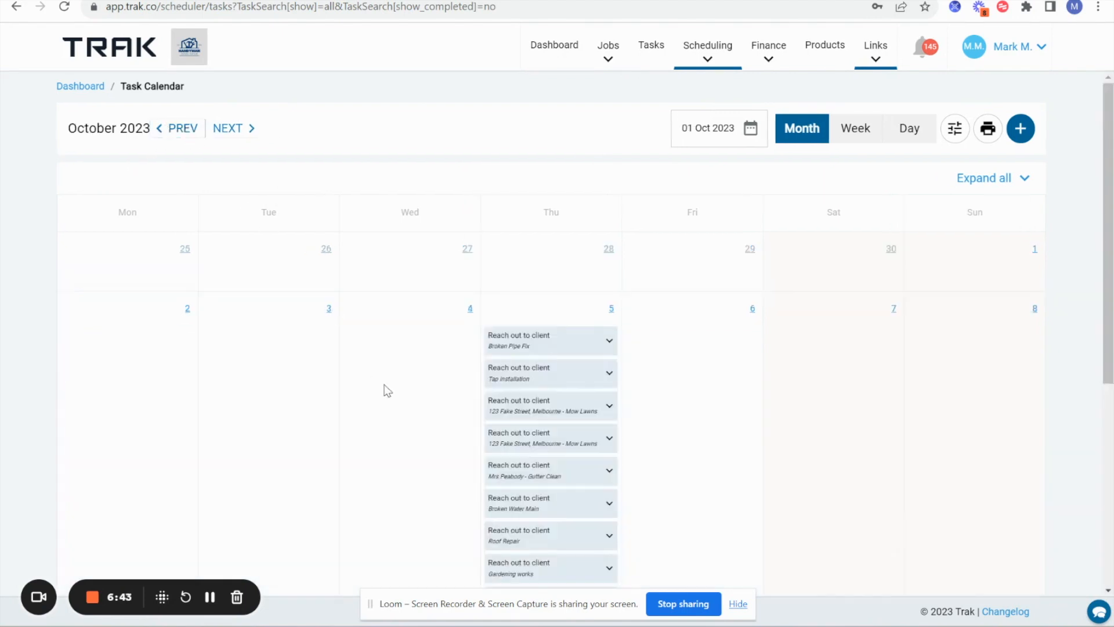
scroll(384, 384, "down", 5)
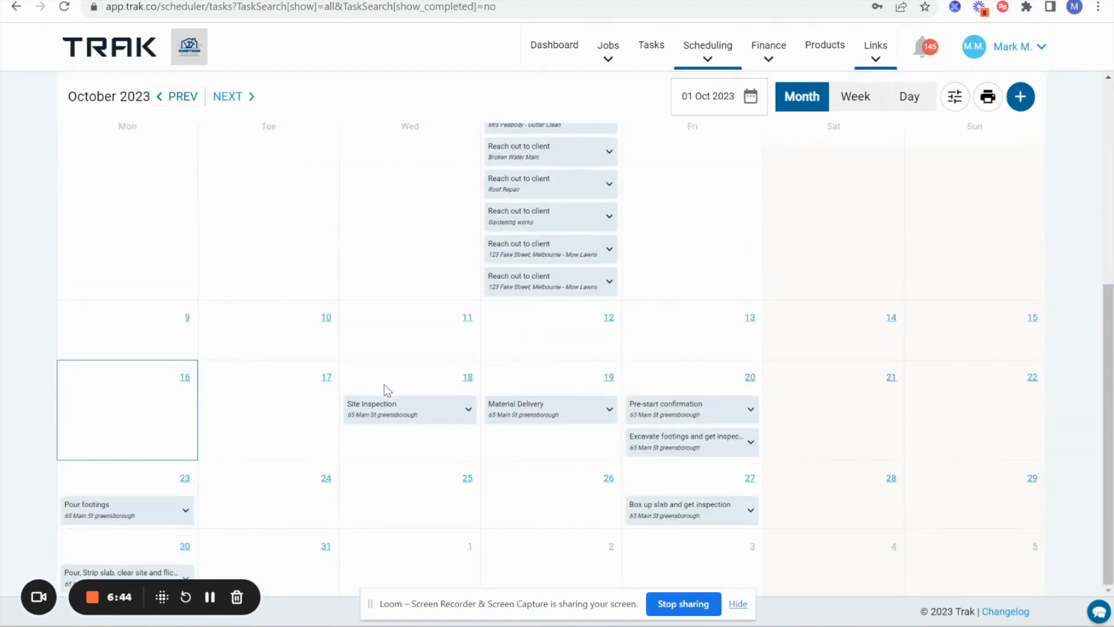
- Complete the 18 Oct Site Inspection task with the note 'all done'
left_click(465, 411)
scroll(430, 481, "down", 1)
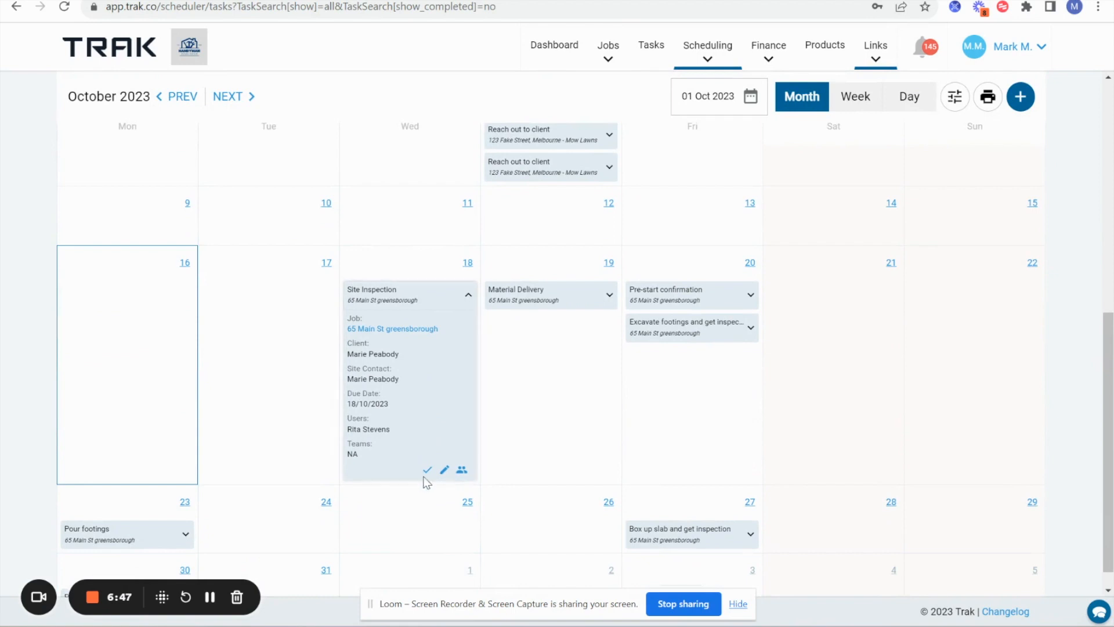
left_click(427, 470)
left_click(391, 392)
type("all done")
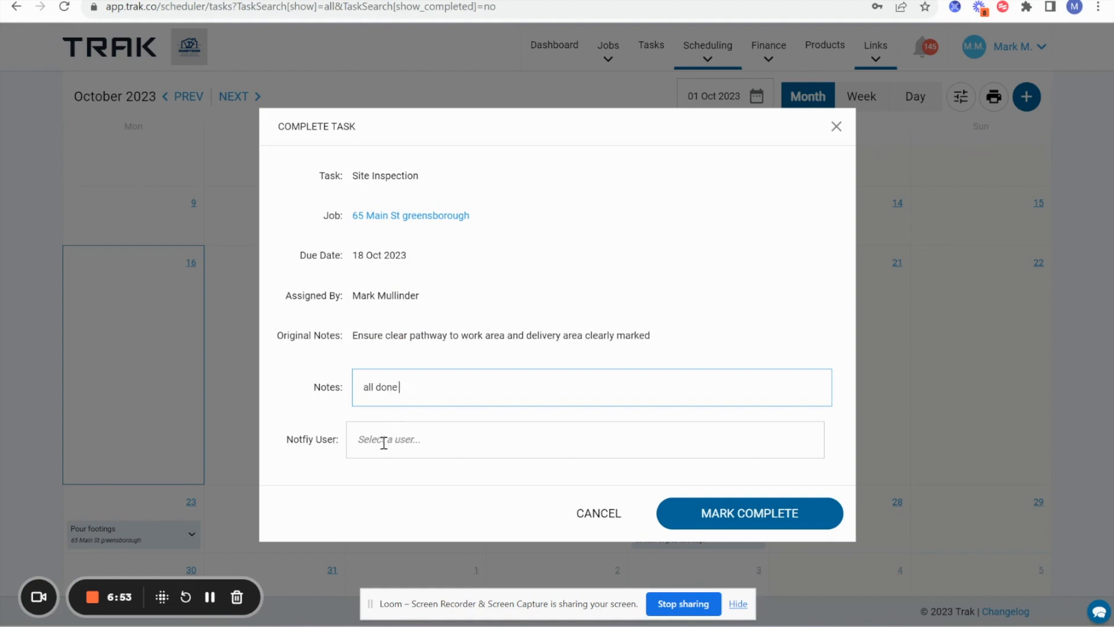
left_click(808, 529)
scroll(615, 436, "down", 1)
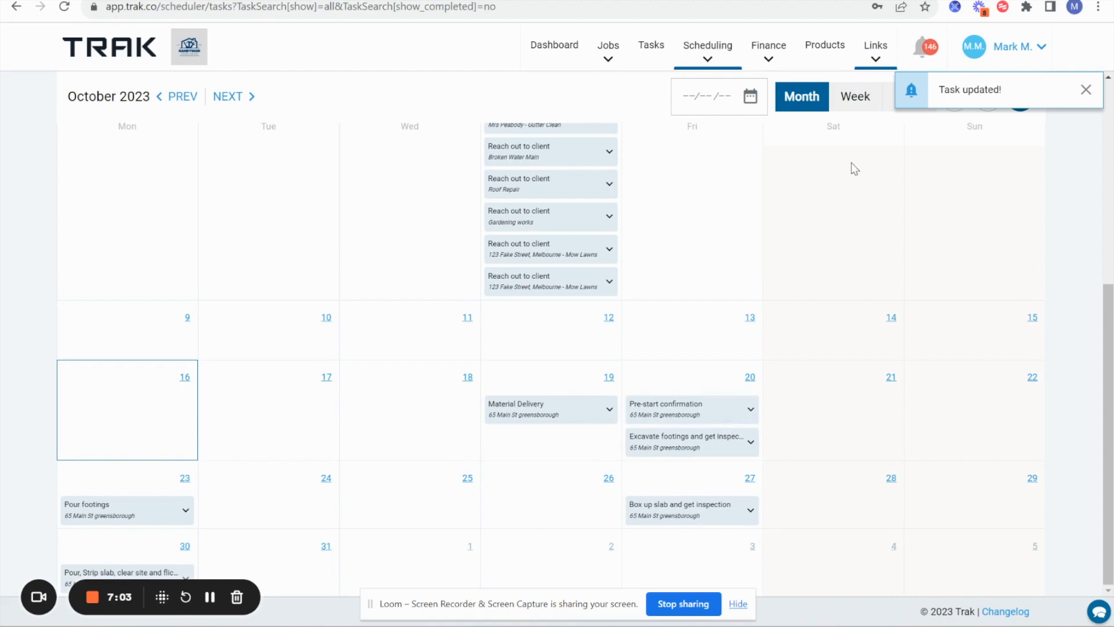
left_click(1086, 89)
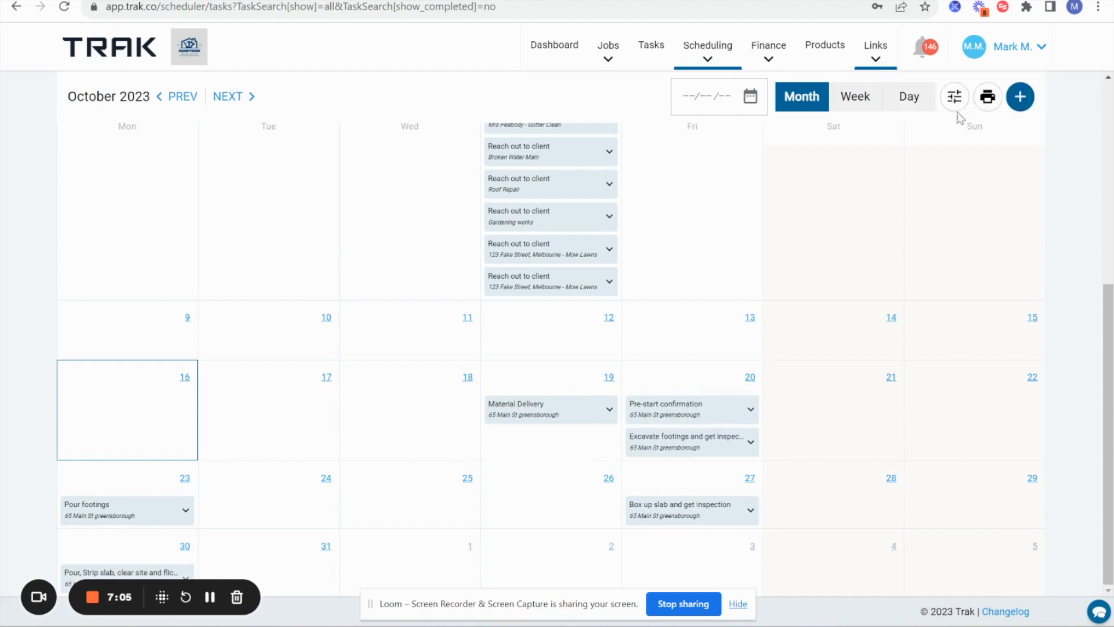
left_click(955, 97)
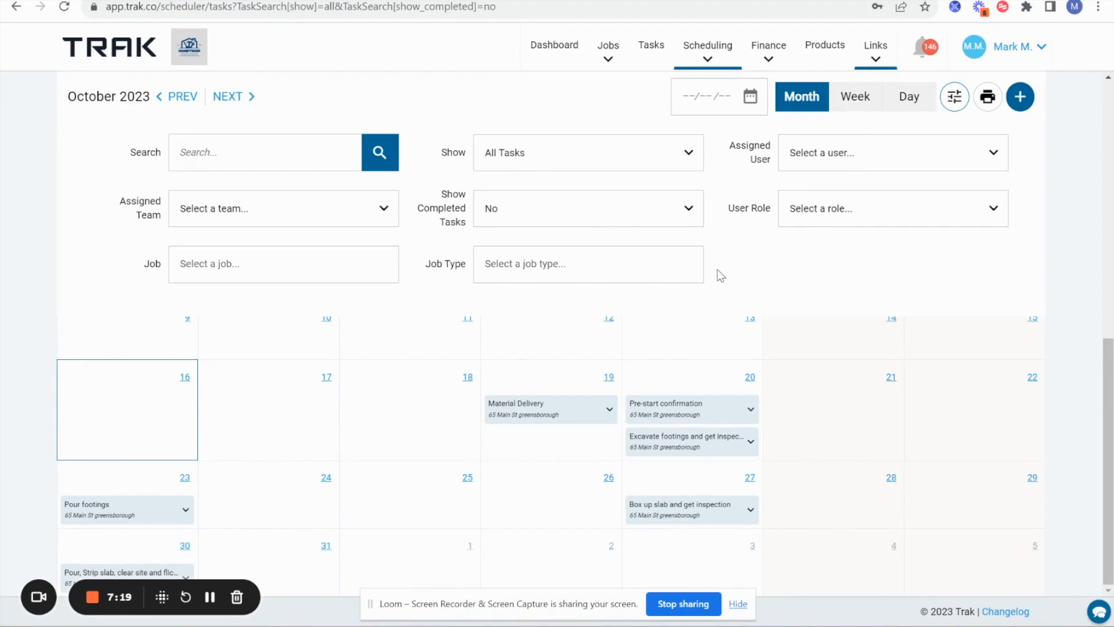
left_click(608, 410)
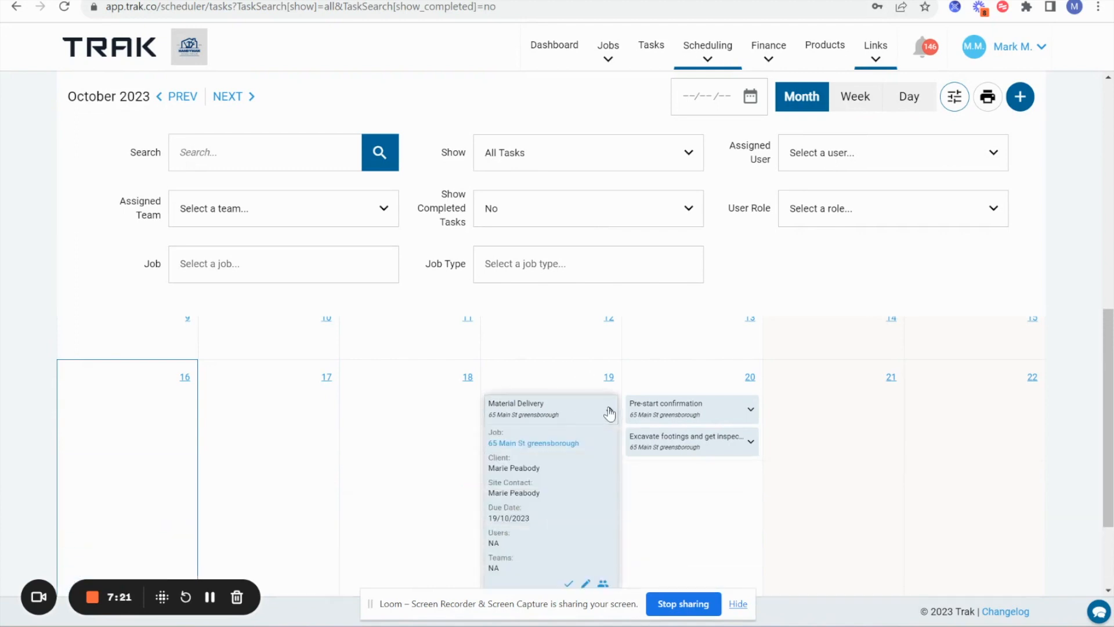
left_click(546, 444)
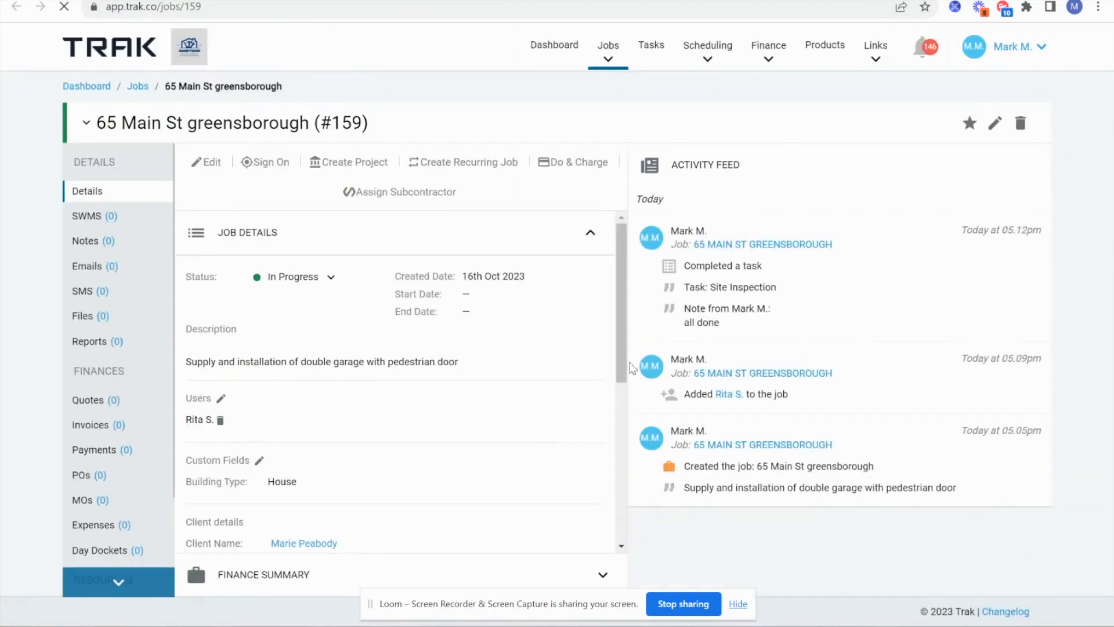
- Open job #159's Tasks (12) list, headed by Material Delivery due 19 Oct 2023
left_click_drag(669, 165, 757, 174)
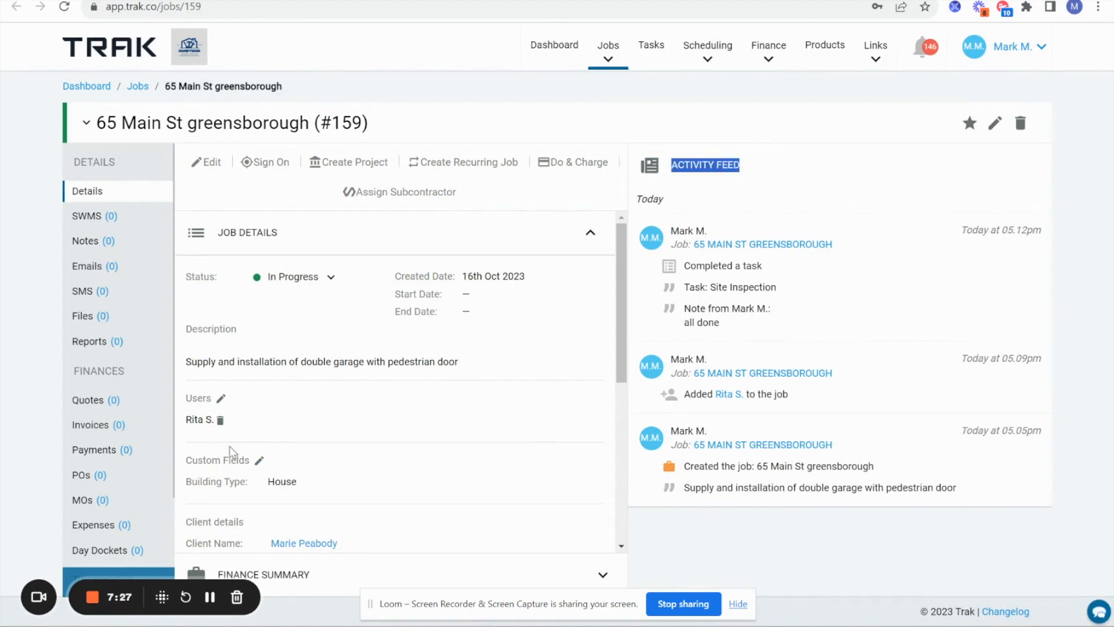
scroll(233, 452, "down", 5)
right_click(62, 548)
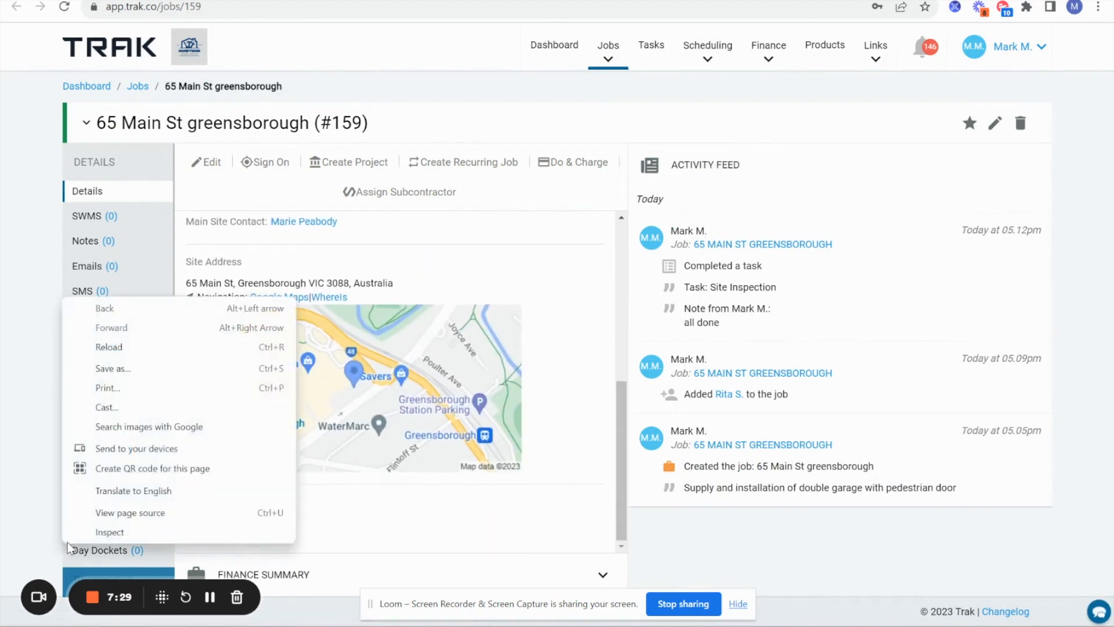
left_click(412, 528)
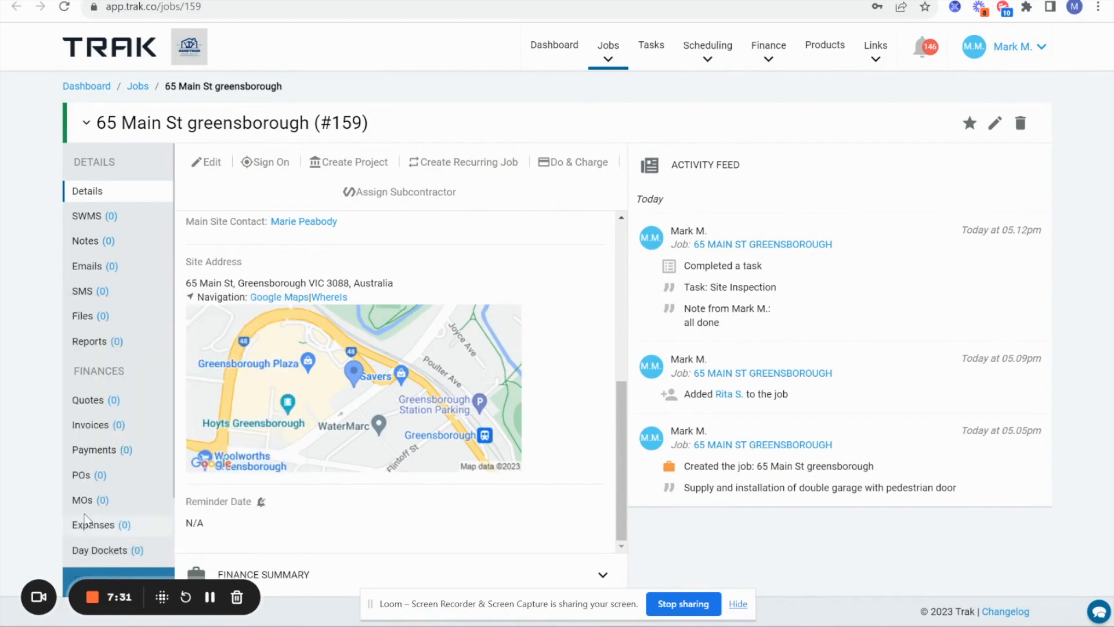
scroll(87, 519, "down", 2)
left_click(88, 531)
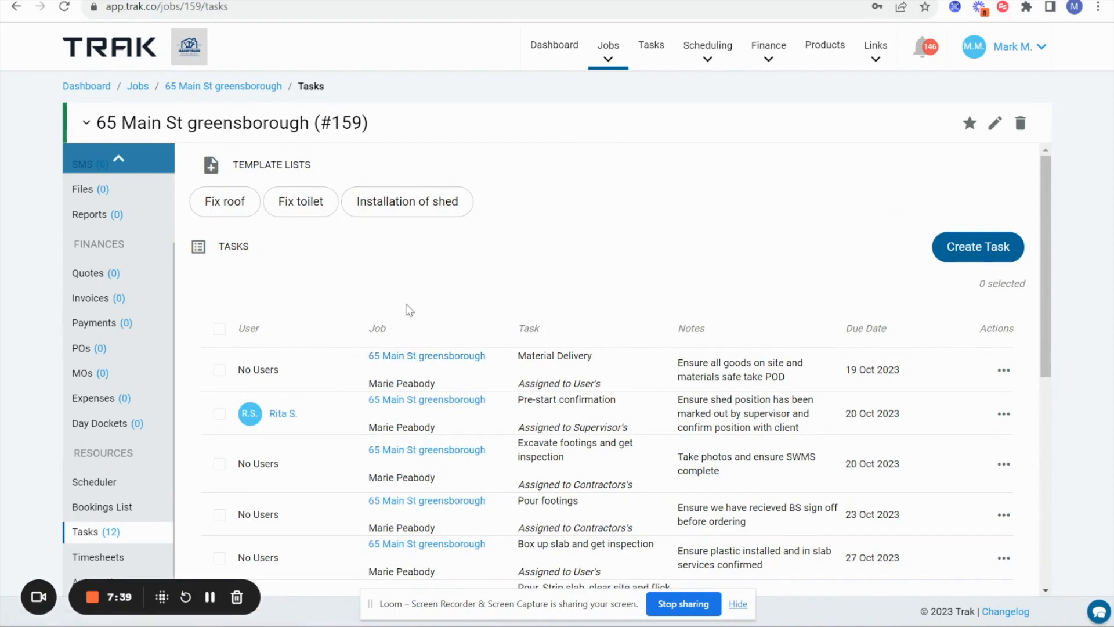
scroll(406, 309, "down", 6)
scroll(409, 310, "down", 2)
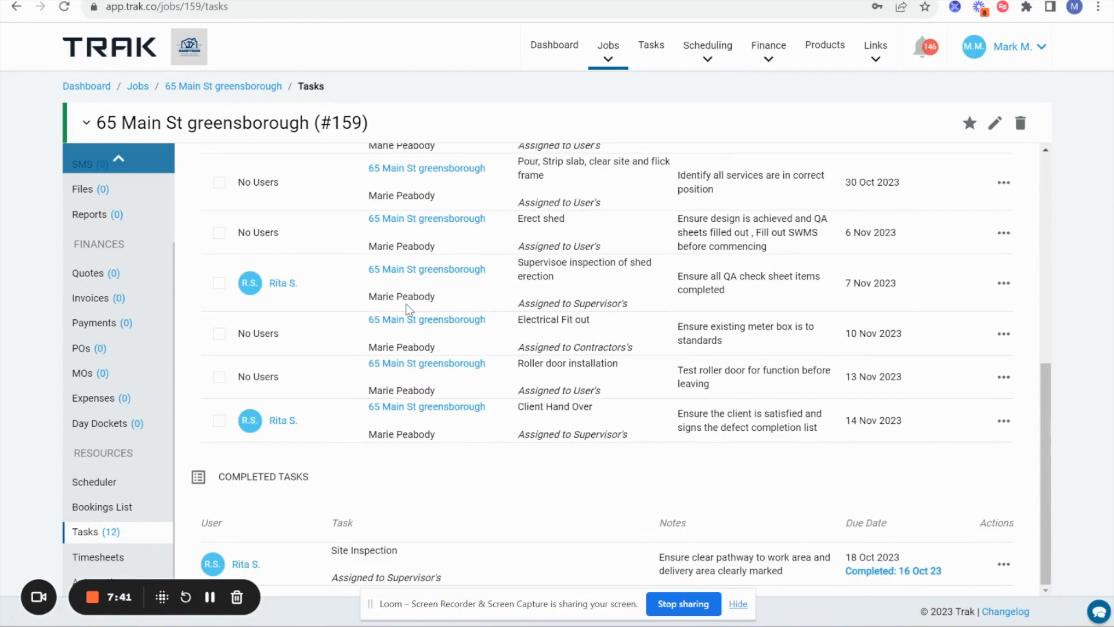
scroll(428, 396, "up", 8)
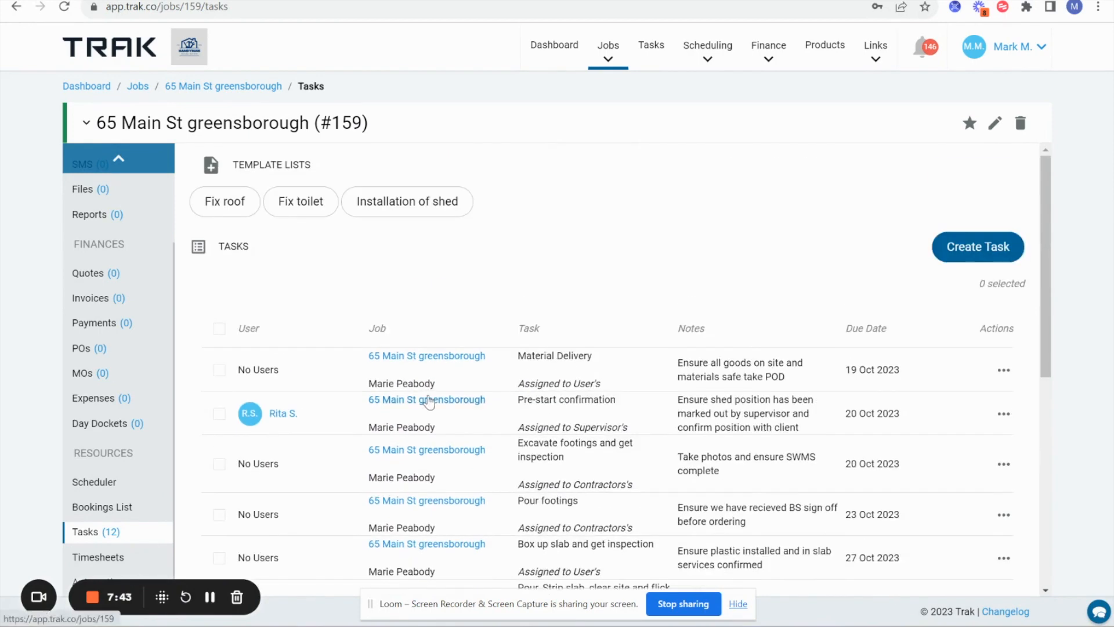
scroll(428, 400, "down", 7)
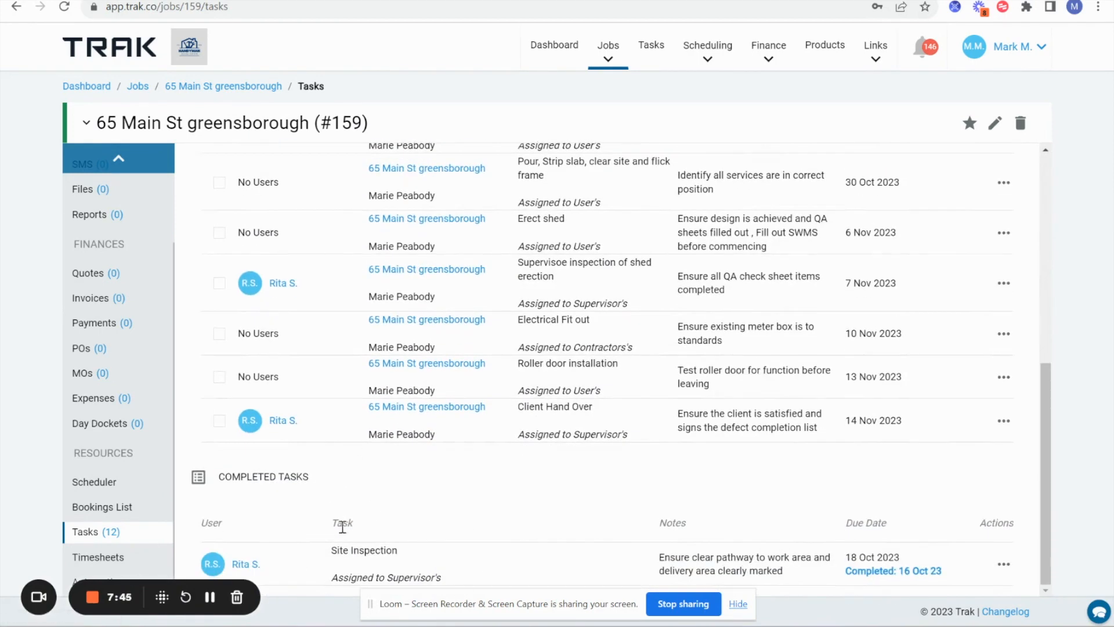